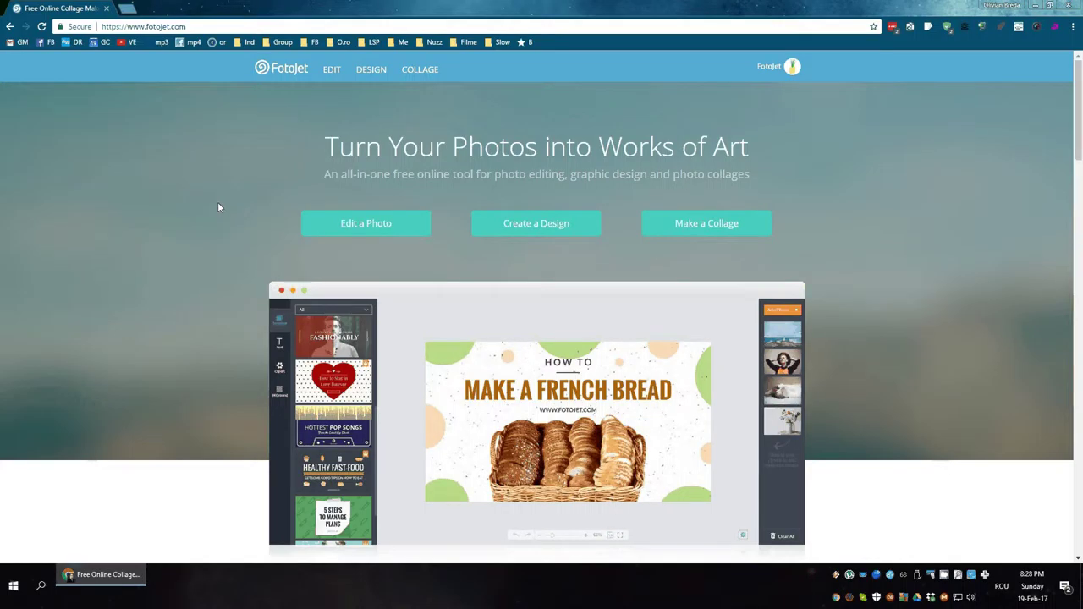
Open FotoJet's Edit, Collage and Design sections in separate background tabs.
middle_click(343, 71)
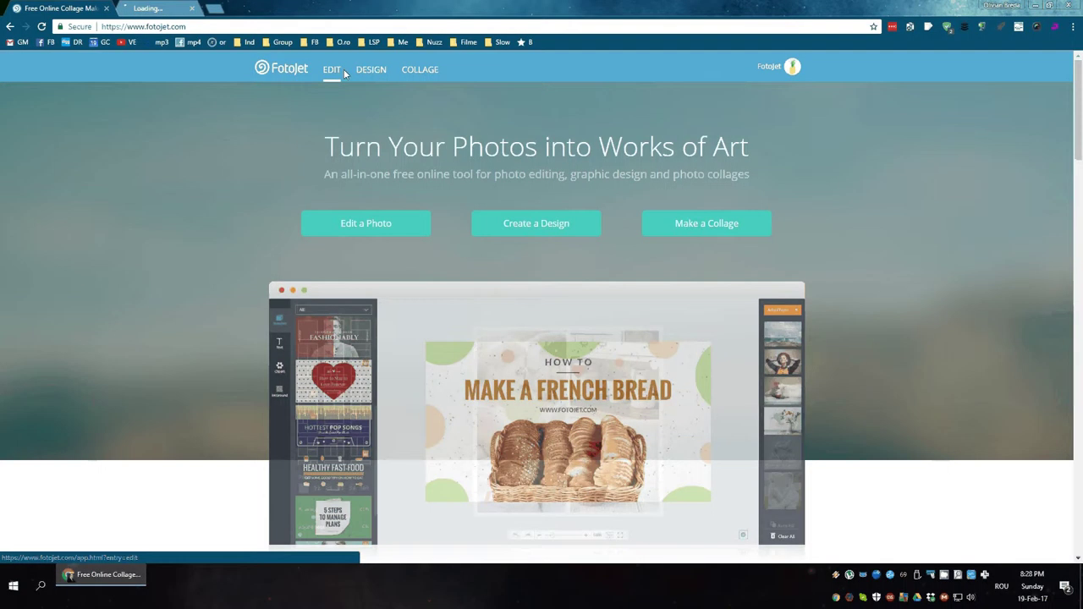
middle_click(415, 71)
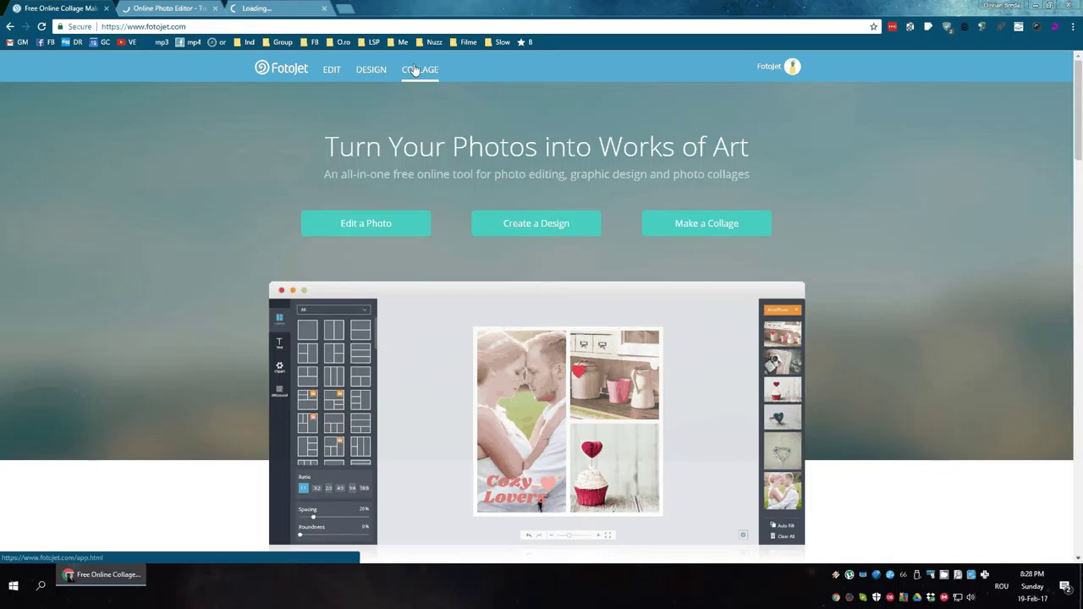
middle_click(414, 71)
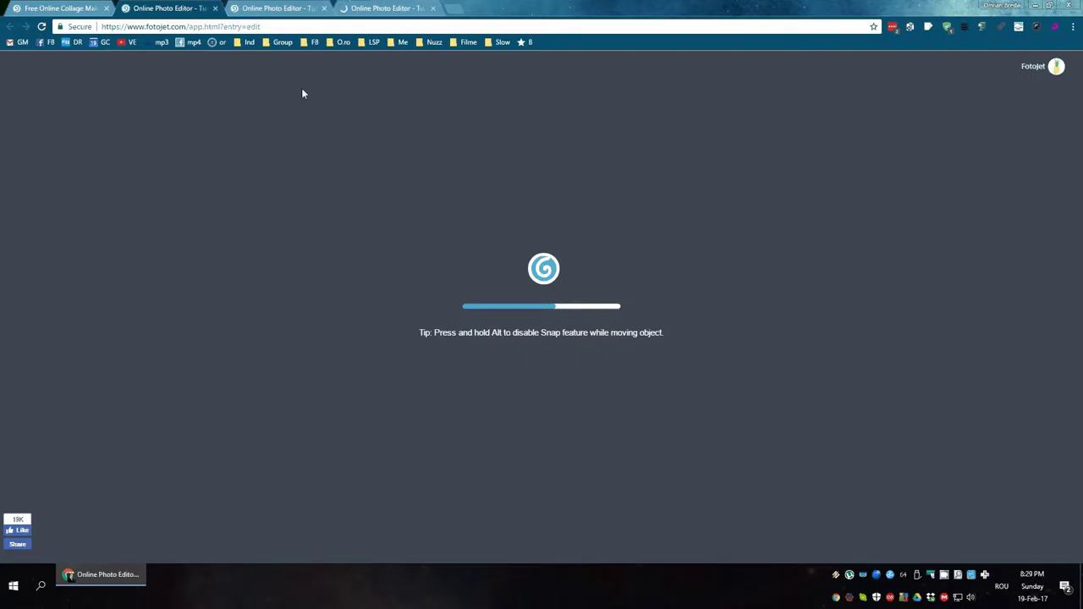
Dismiss the Flash options menu over the loading photo editor.
right_click(540, 271)
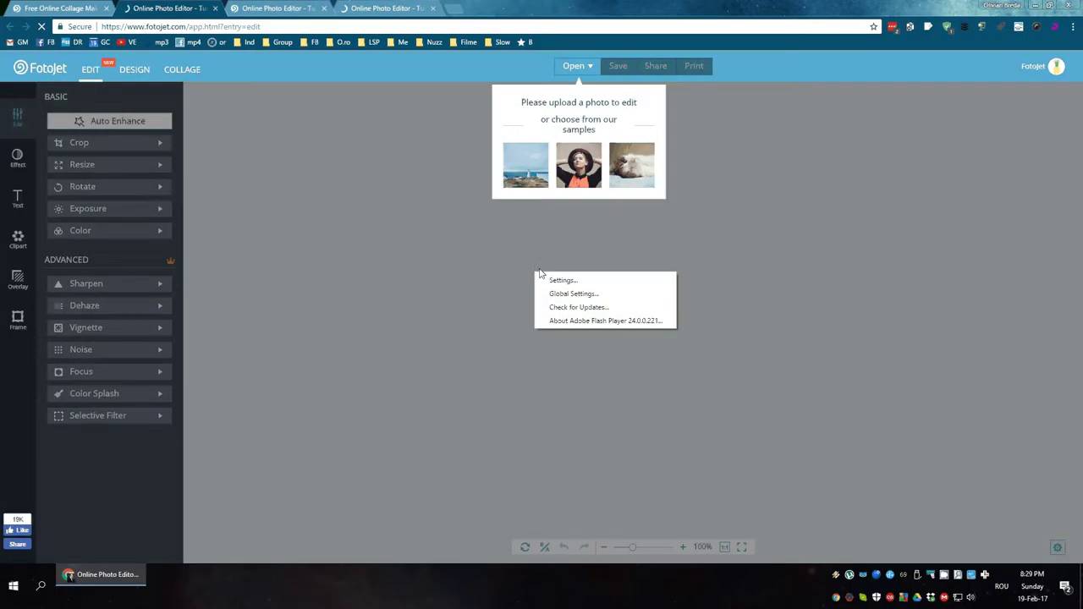
left_click(540, 248)
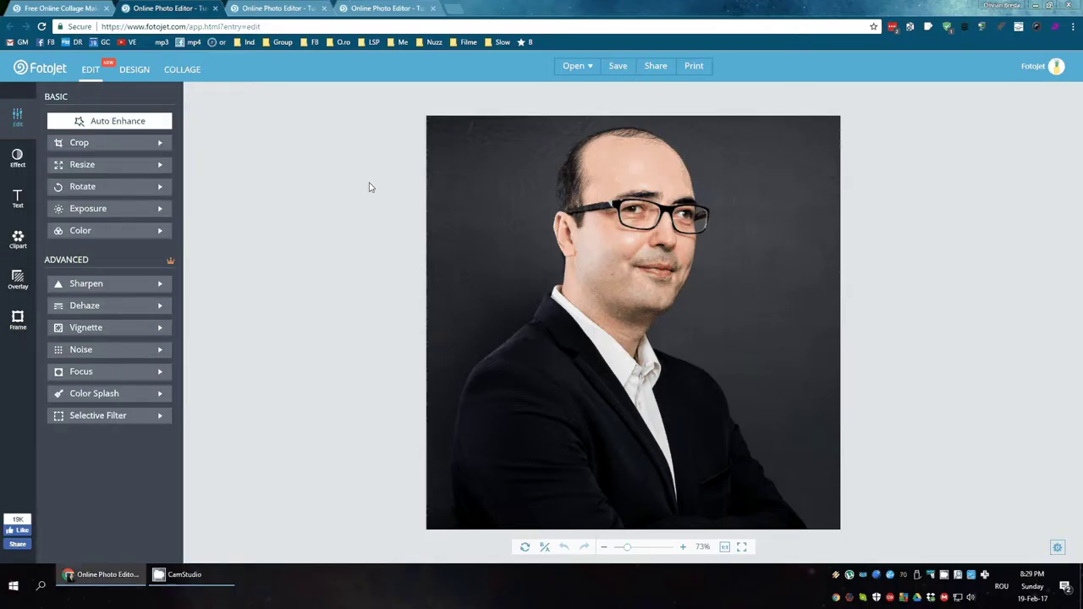
Try a tighter crop on the portrait, then cancel it.
left_click(160, 143)
left_click_drag(513, 225, 490, 191)
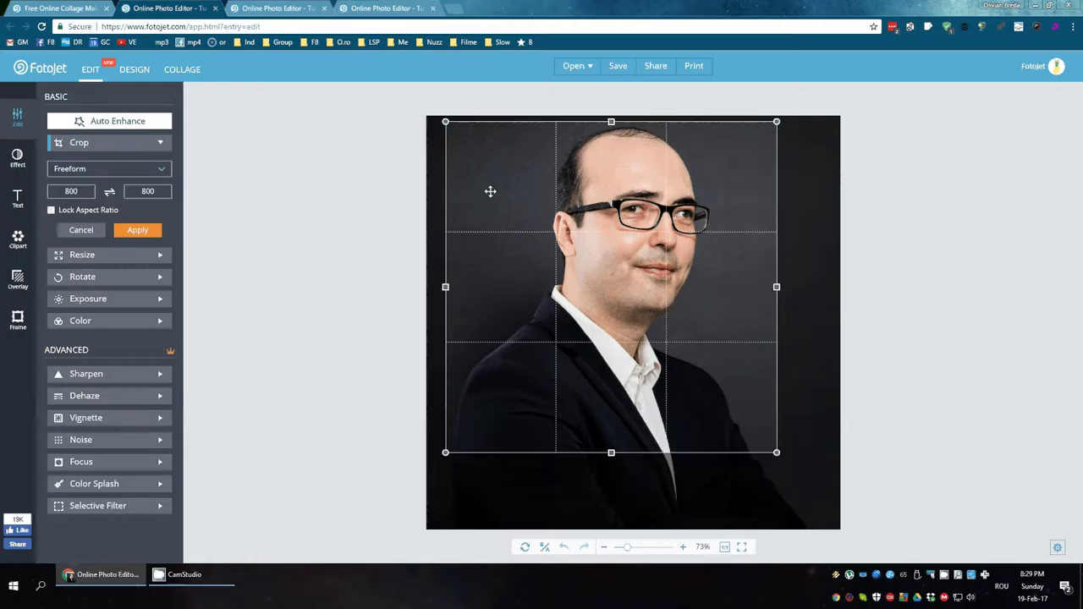
left_click_drag(773, 452, 766, 420)
left_click(95, 230)
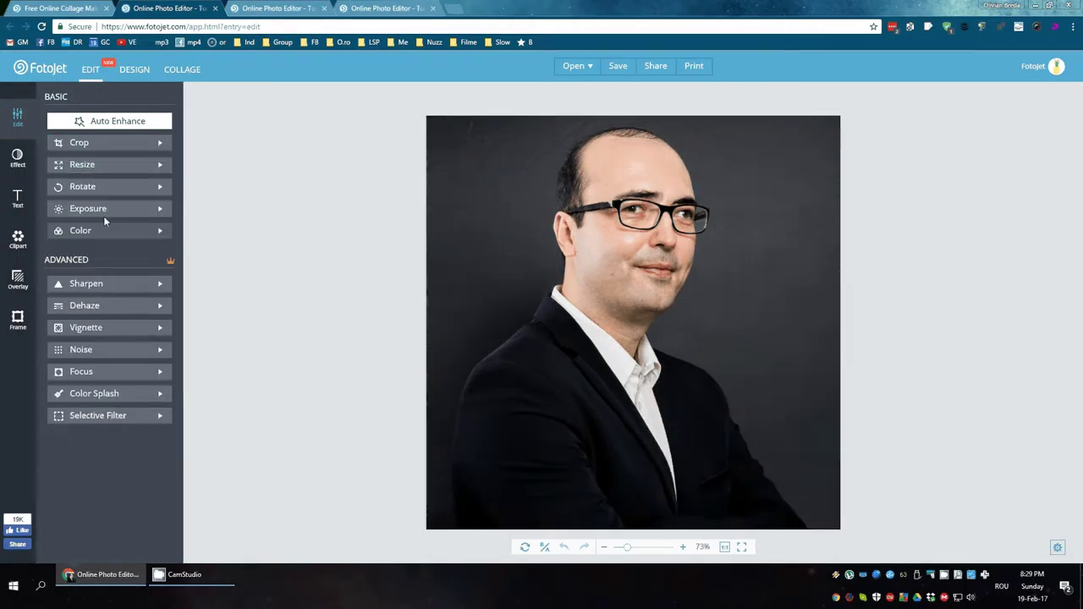
Leave resize unchanged and rotate the photo 90° clockwise and back upright.
left_click(112, 170)
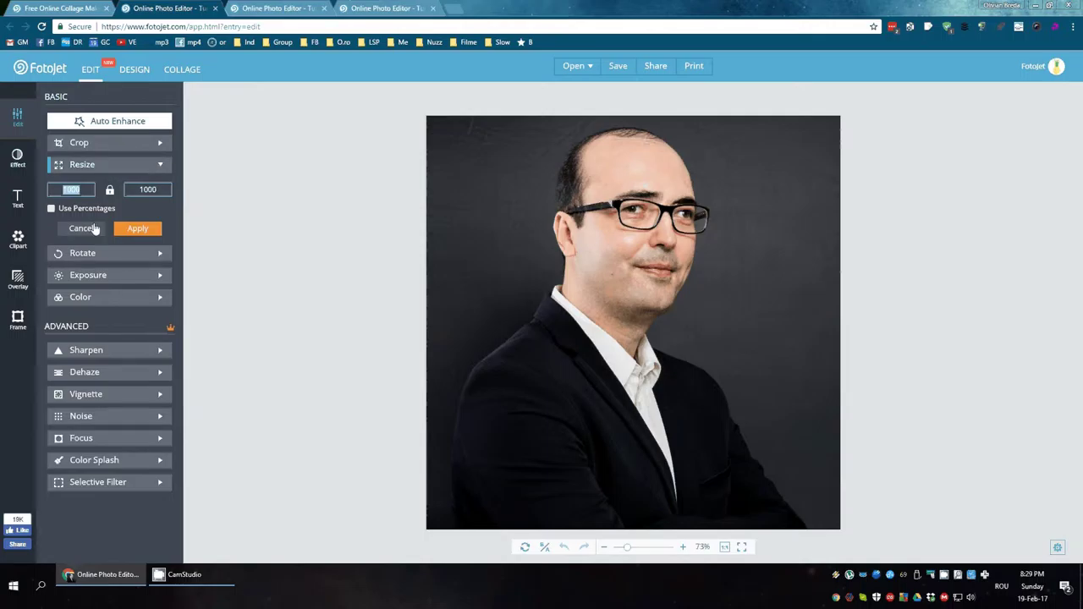
left_click(84, 229)
left_click(106, 188)
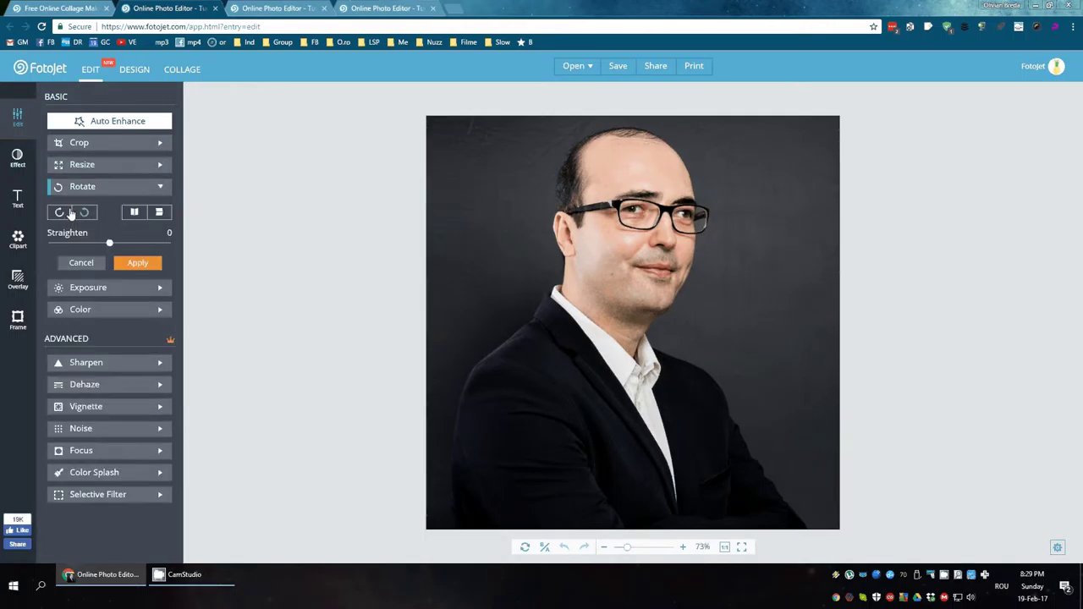
left_click(83, 212)
left_click(82, 213)
Set exposure to brightness 28, contrast 48, highlights -24 and shadows 33.
left_click(105, 289)
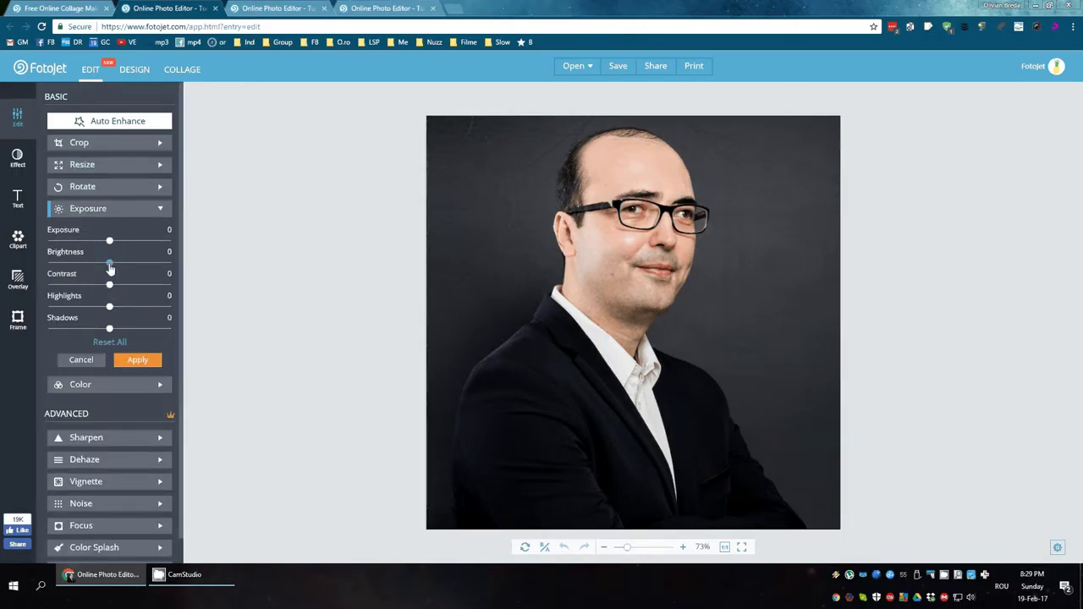
left_click_drag(110, 269, 140, 291)
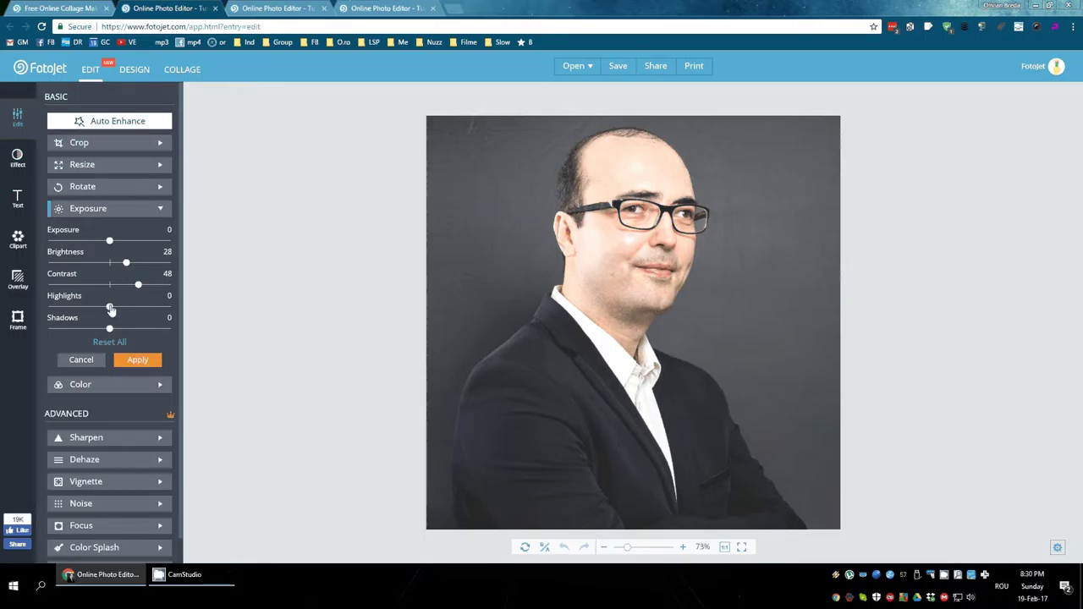
left_click_drag(110, 308, 130, 332)
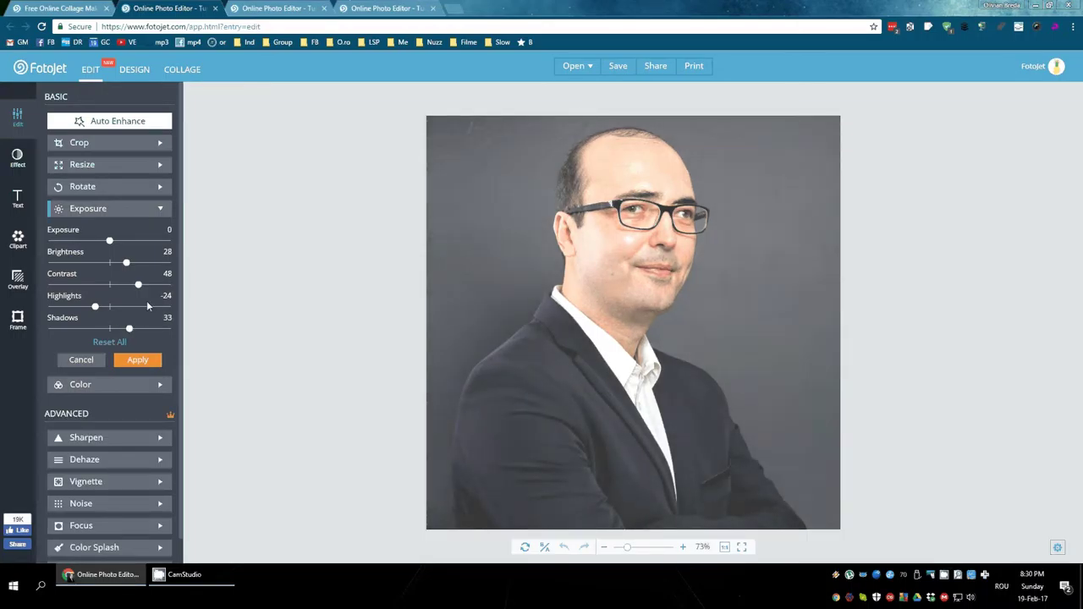
Set the Sharpen intensity to 17.
scroll(136, 339, "down", 1)
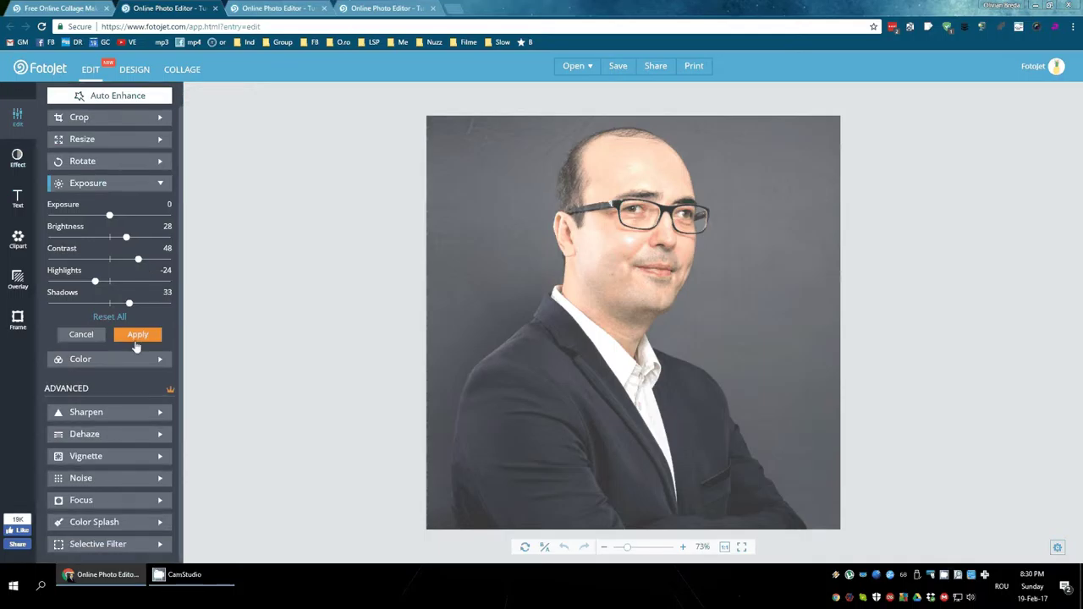
left_click(126, 412)
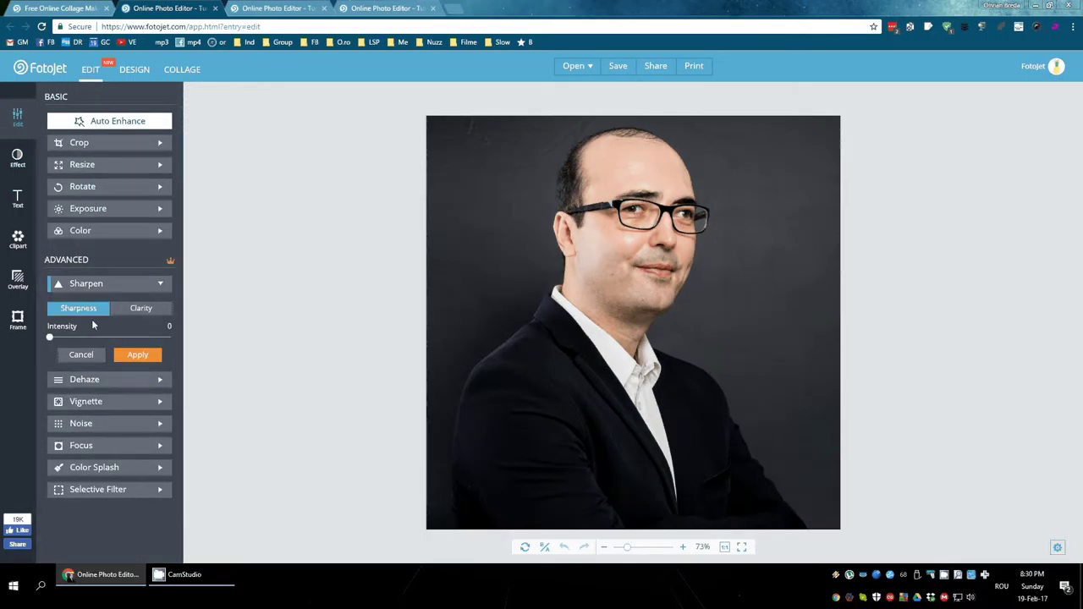
mouse_move(50, 339)
left_mouse_down()
mouse_move(137, 339)
mouse_move(71, 338)
left_mouse_up()
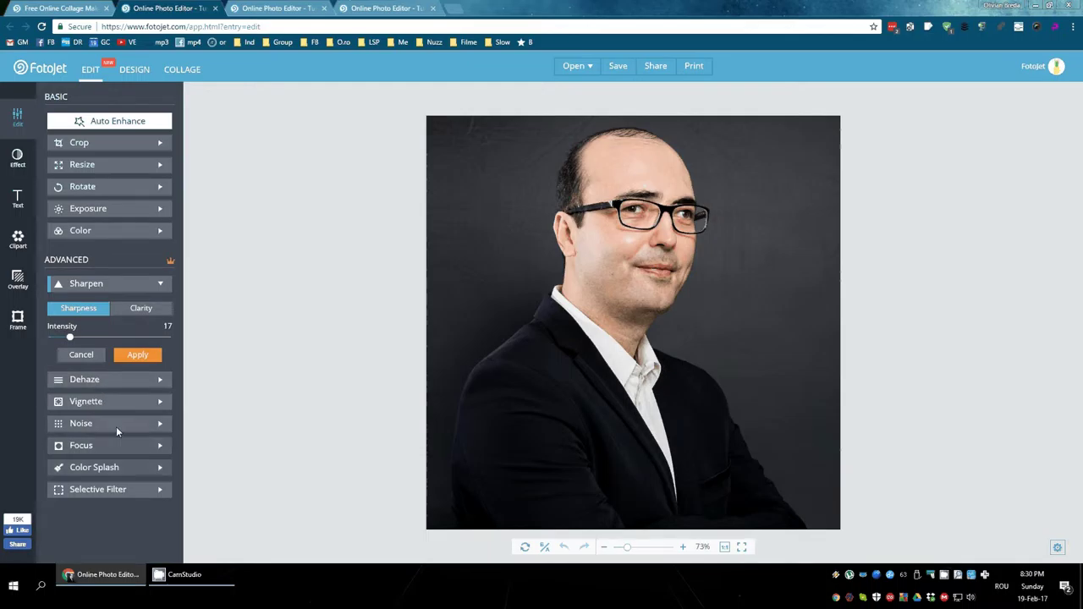
Apply Black & White 1, then preview and discard Black & White 3.
left_click(19, 161)
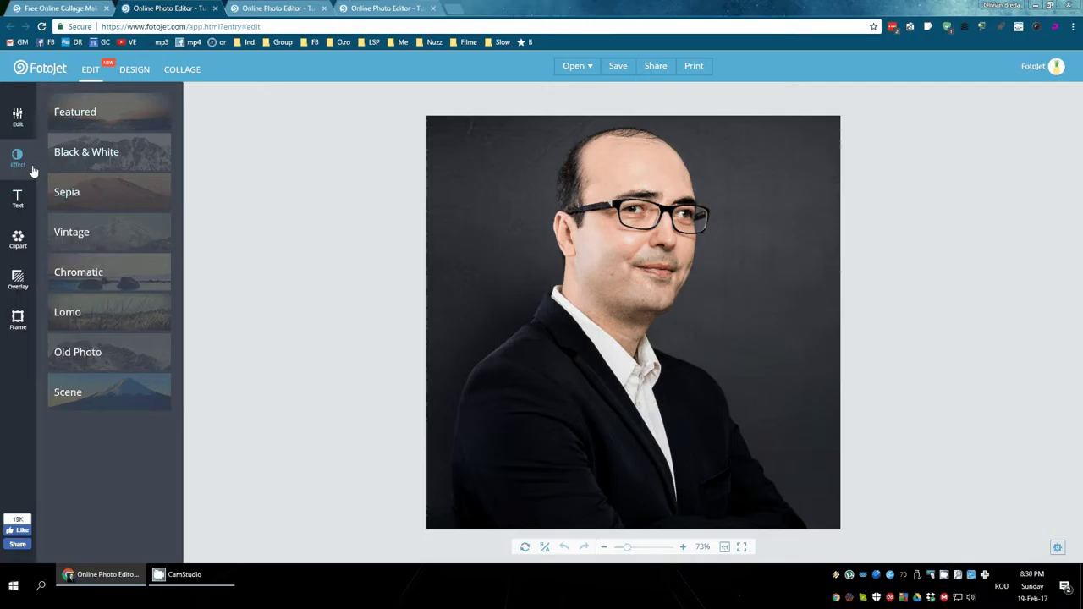
left_click(77, 155)
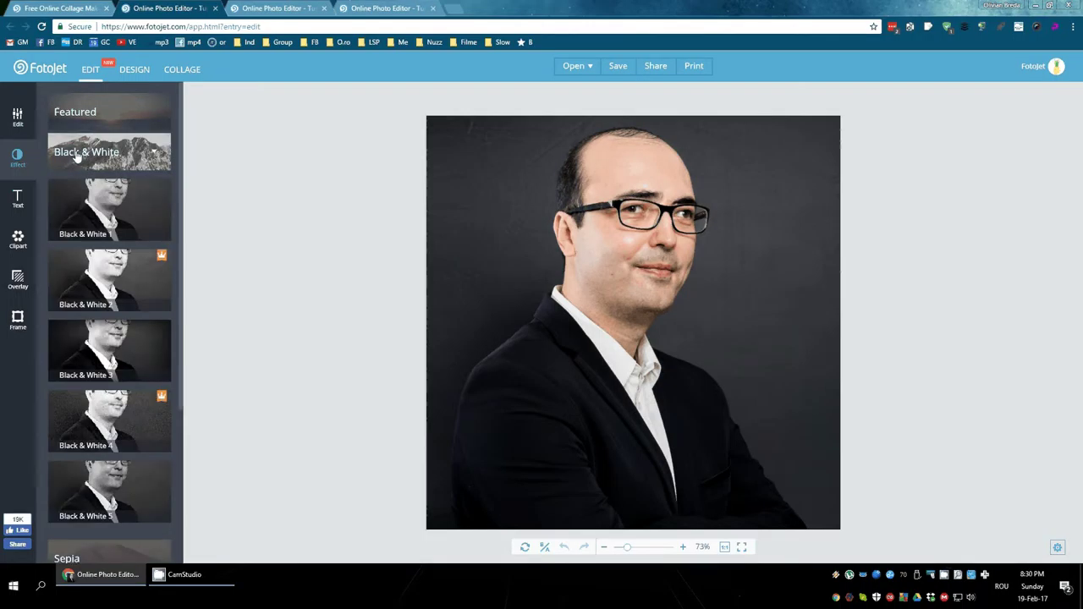
left_click(89, 216)
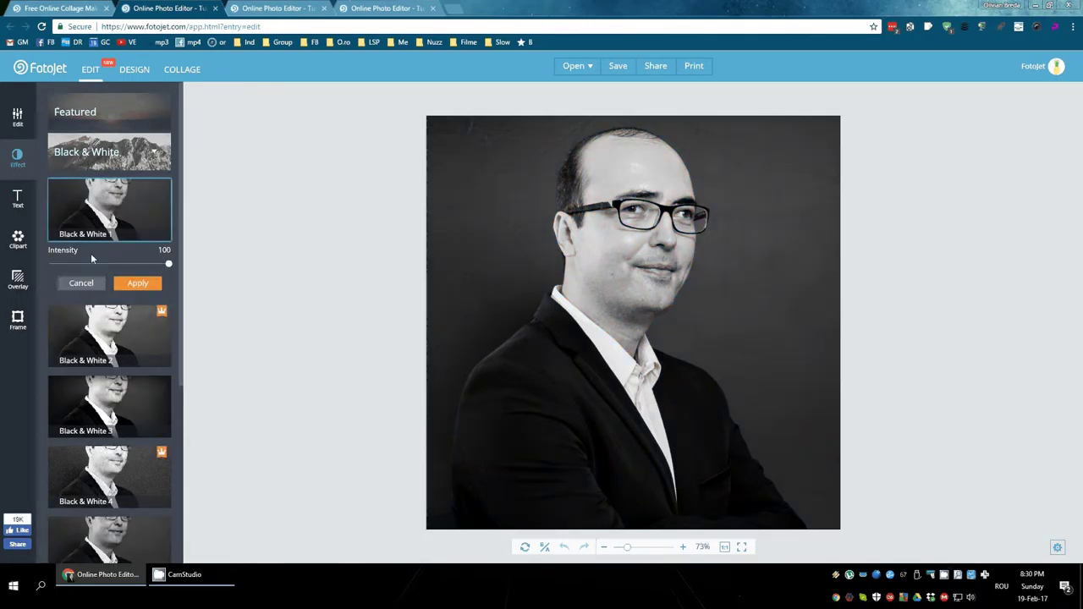
left_click(128, 285)
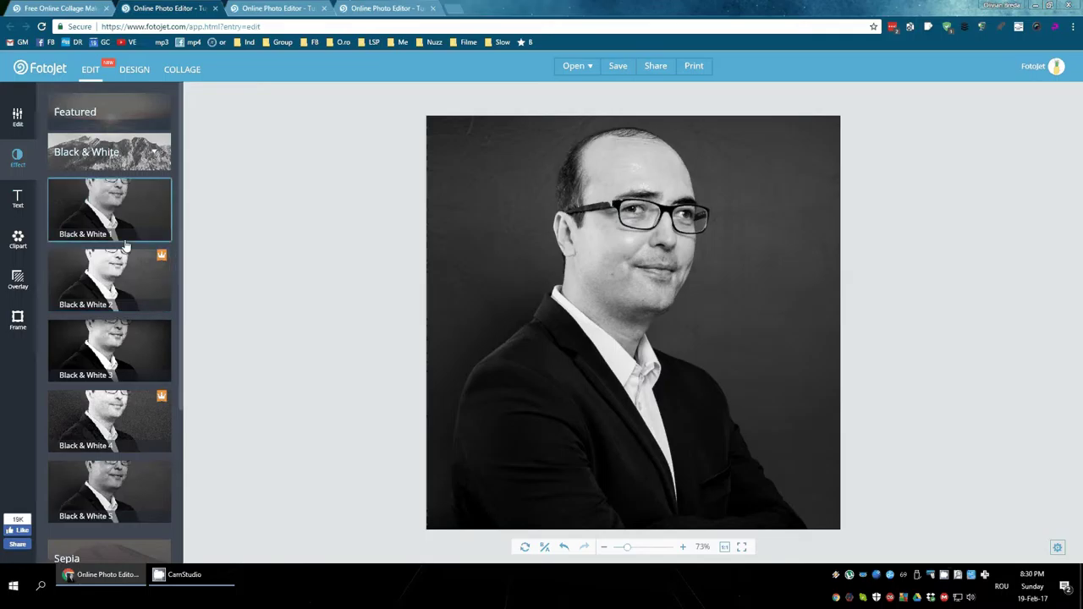
left_click(116, 347)
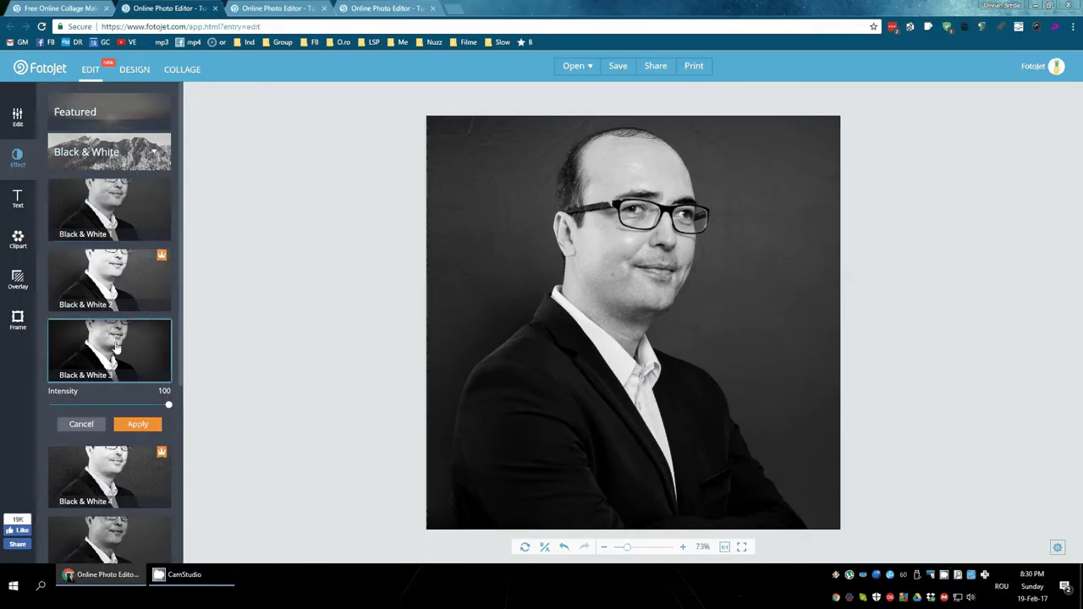
left_click(82, 424)
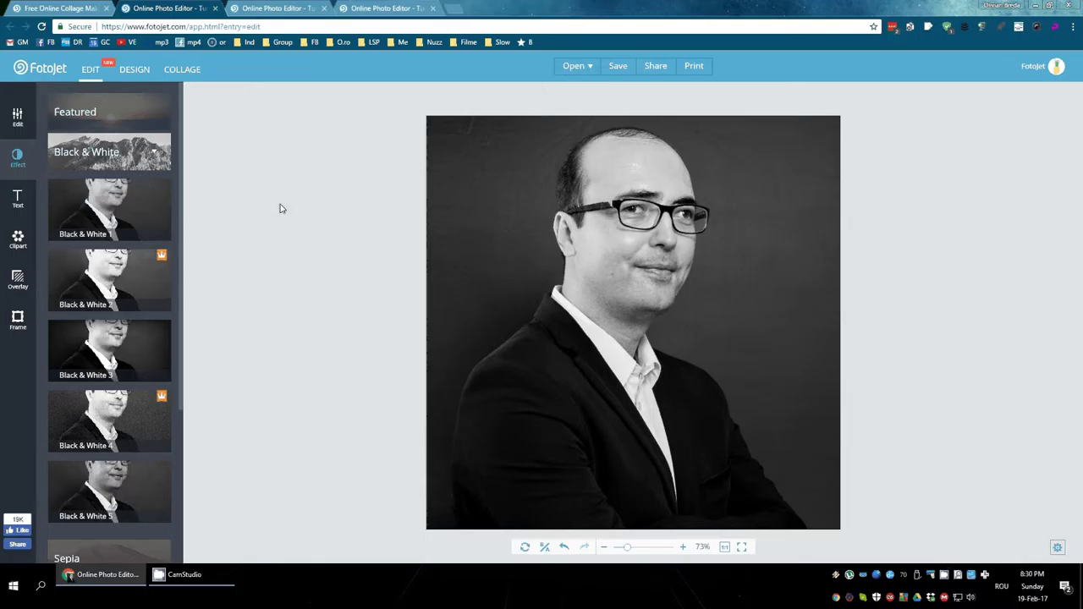
Apply the Sepia 1 effect to the portrait.
scroll(102, 312, "down", 1)
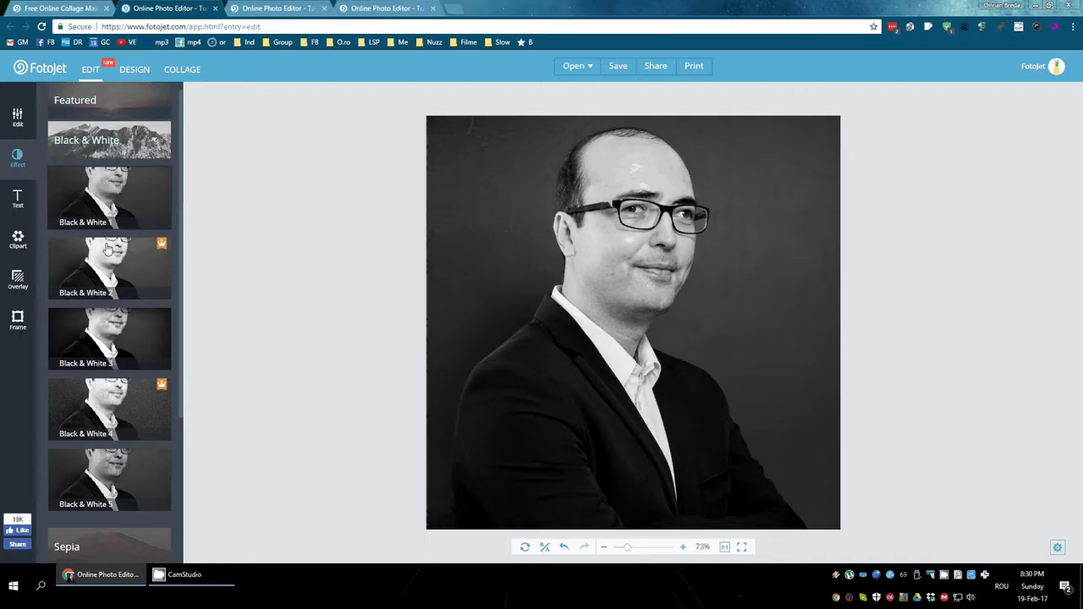
scroll(127, 174, "up", 1)
scroll(121, 411, "down", 3)
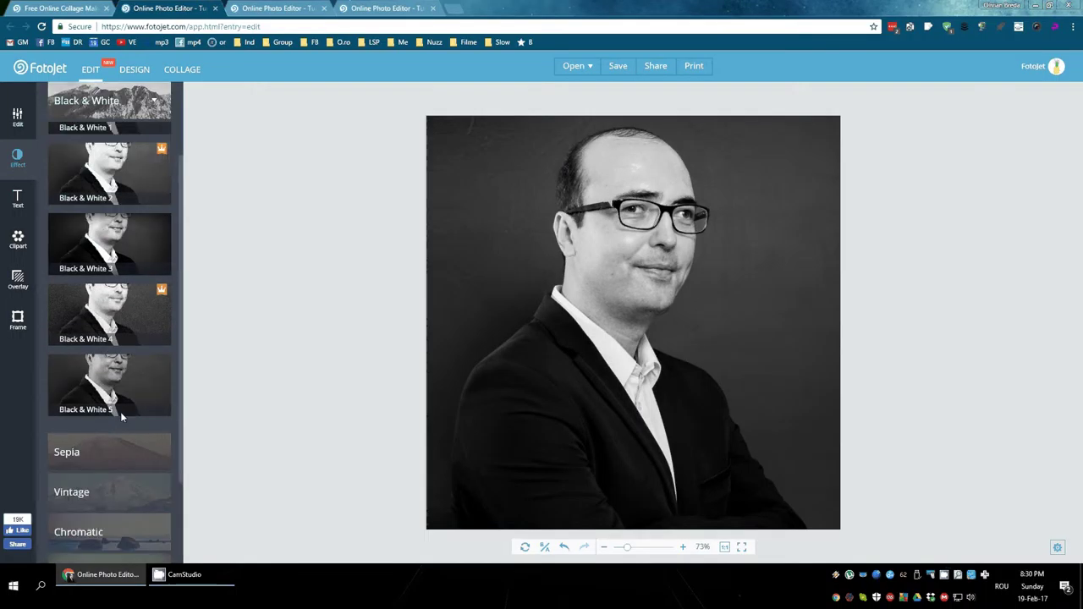
scroll(125, 380, "down", 2)
left_click(125, 369)
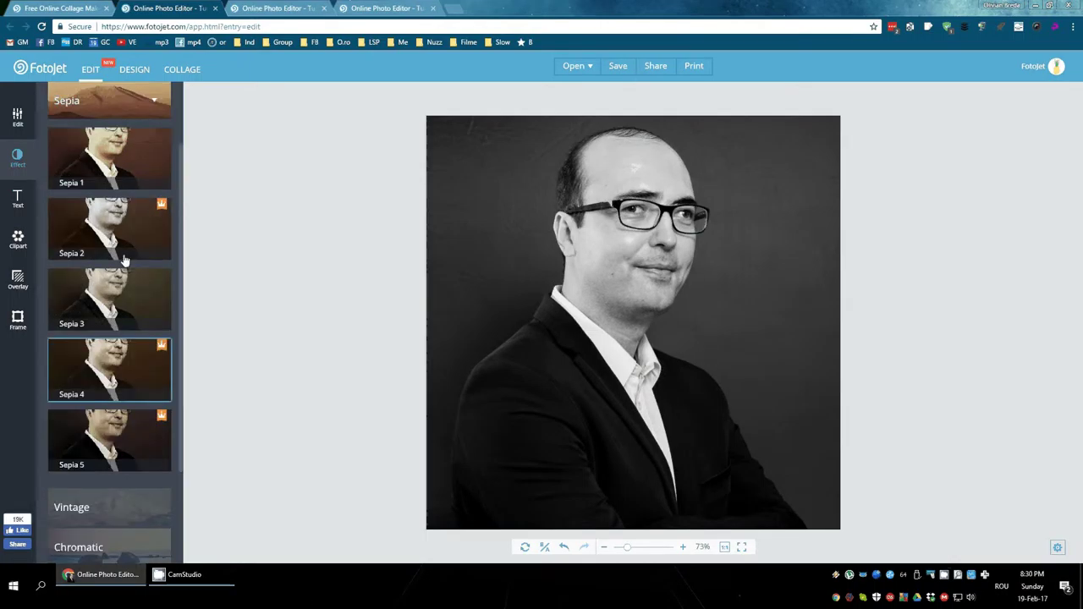
left_click(126, 165)
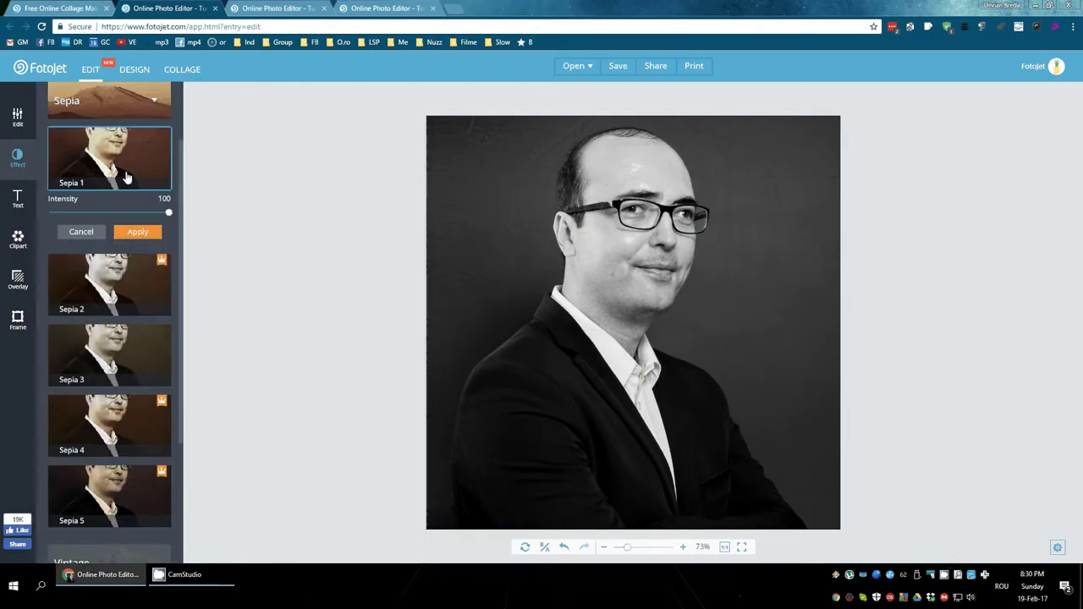
left_click(129, 231)
Try Old Photo 2 and the Scene Portrait effect, returning the photo to colour.
scroll(131, 246, "down", 2)
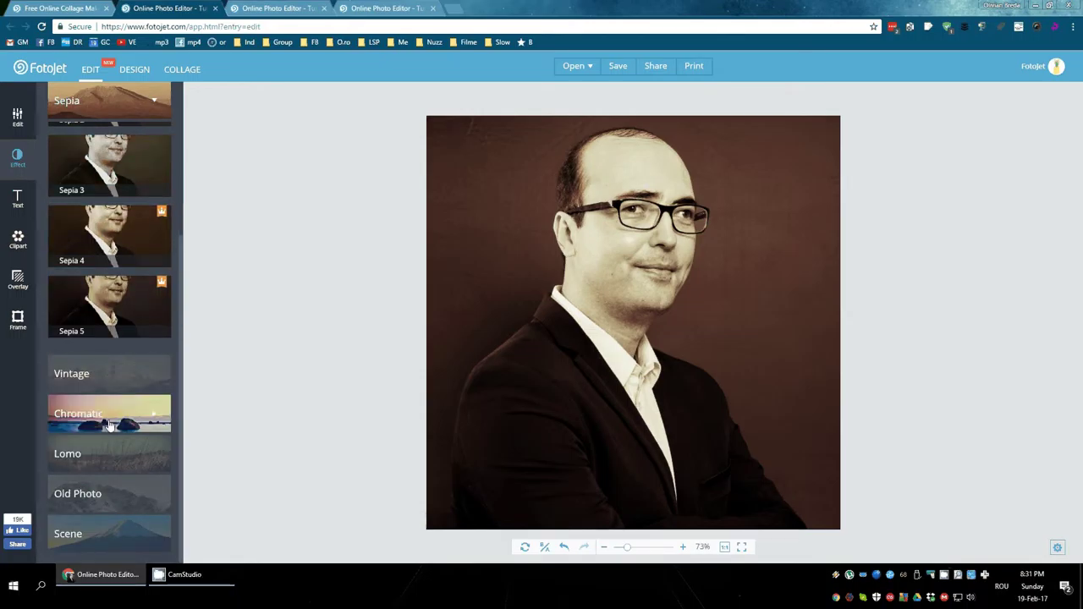
left_click(121, 503)
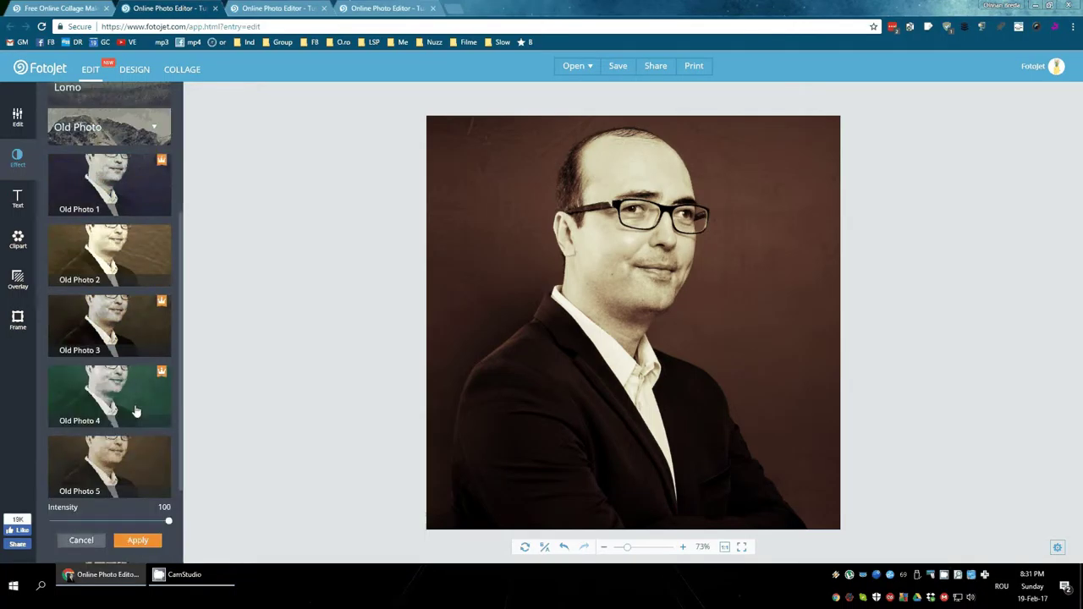
left_click(141, 249)
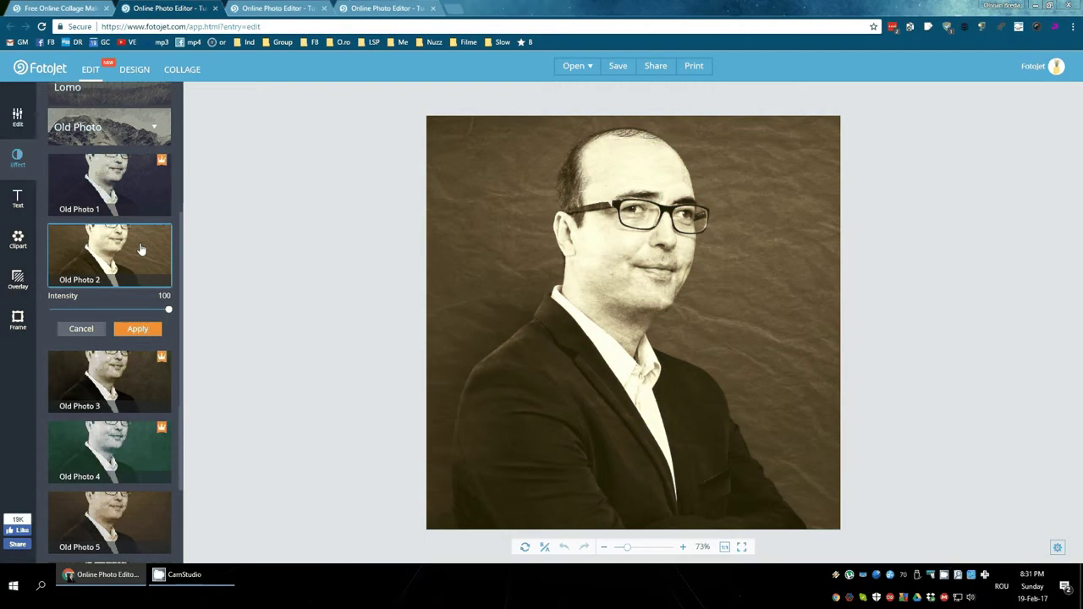
scroll(151, 269, "down", 1)
scroll(150, 269, "down", 2)
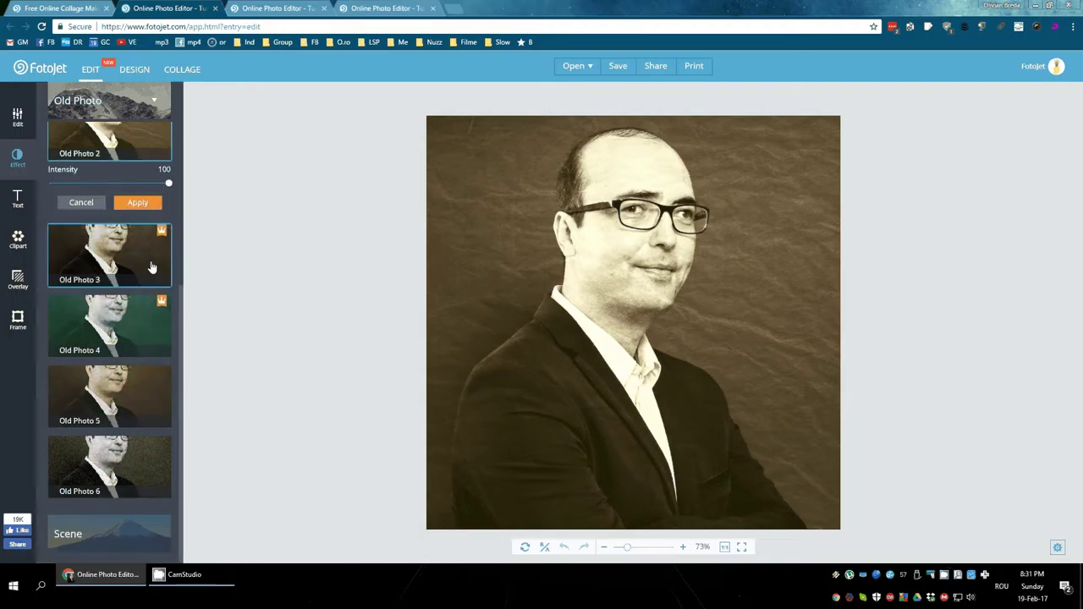
left_click(137, 531)
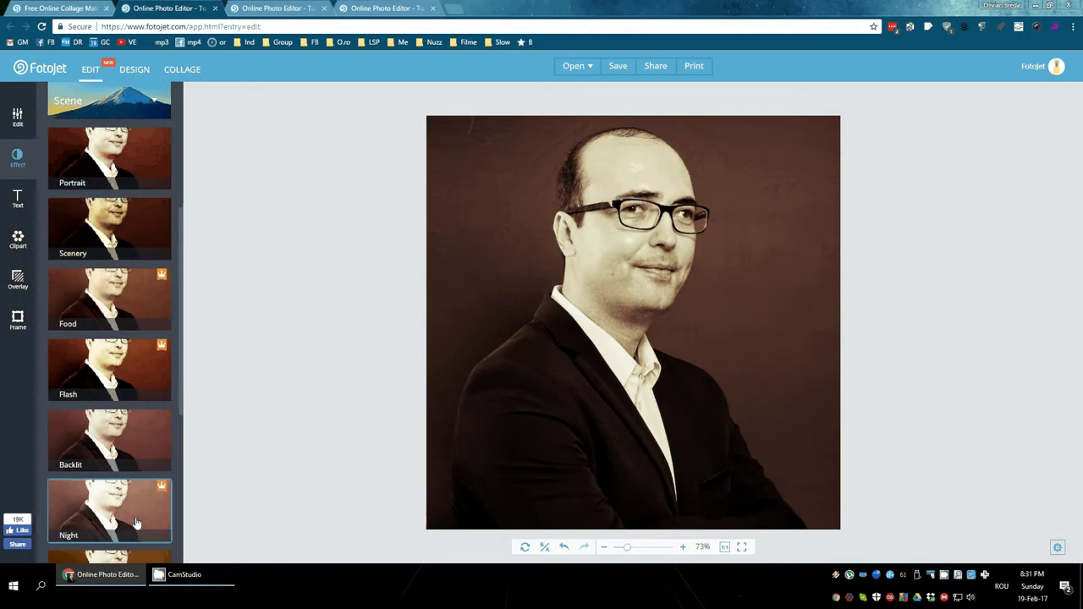
left_click(125, 180)
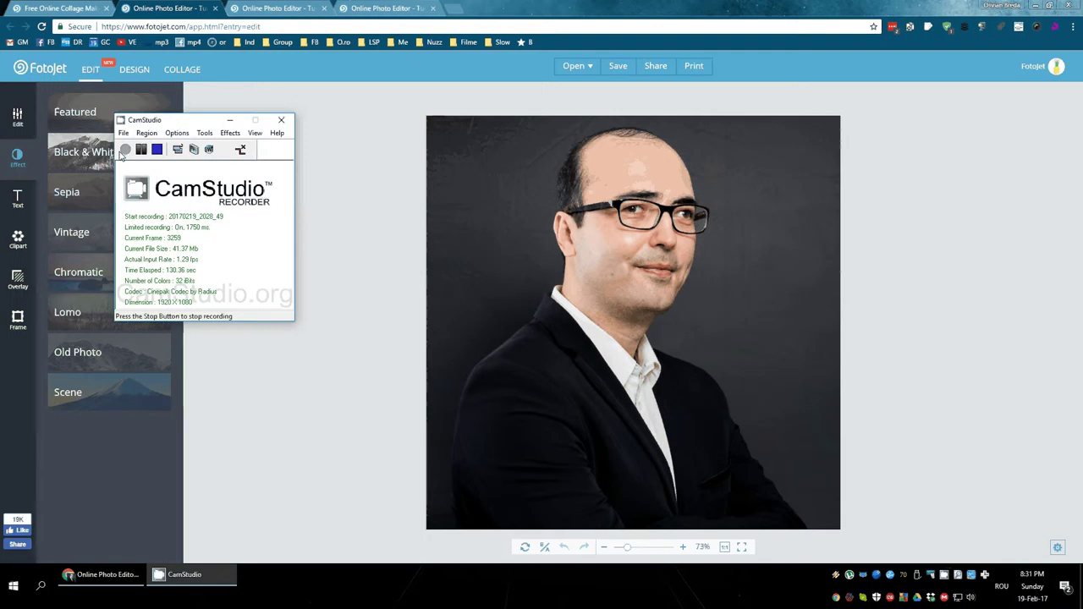
Add a 'Click to edit' text box and centre it on the portrait.
left_click(18, 200)
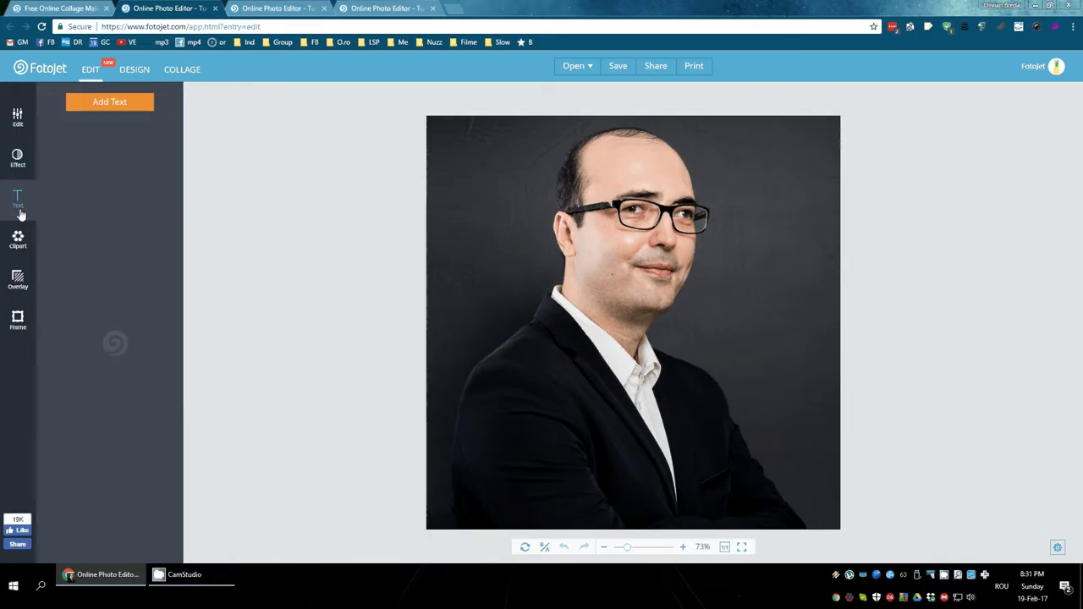
left_click(102, 164)
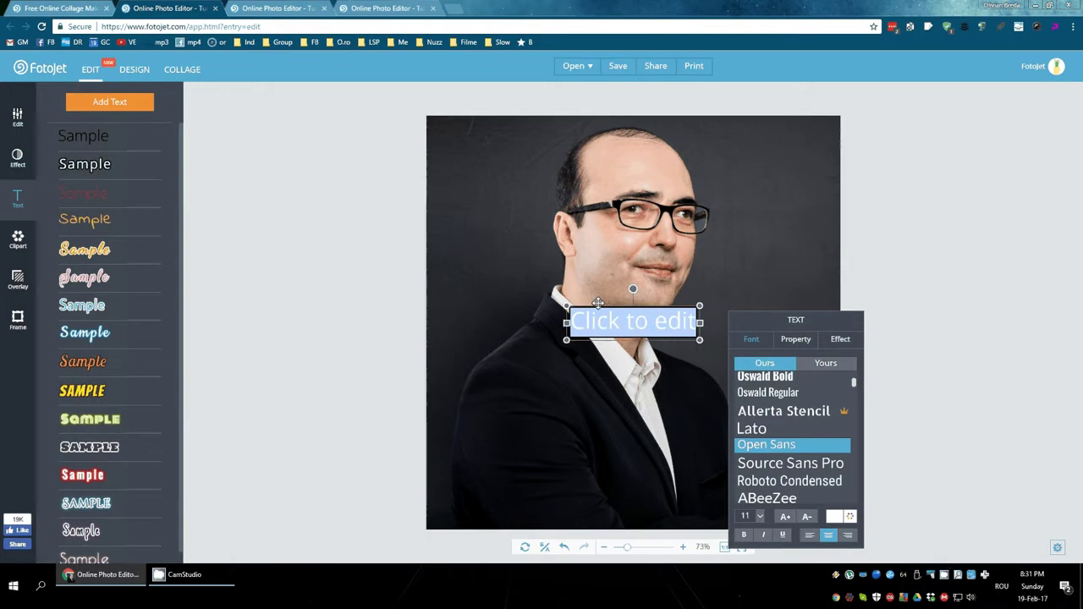
mouse_move(598, 303)
left_mouse_down()
mouse_move(599, 313)
mouse_move(600, 304)
left_mouse_up()
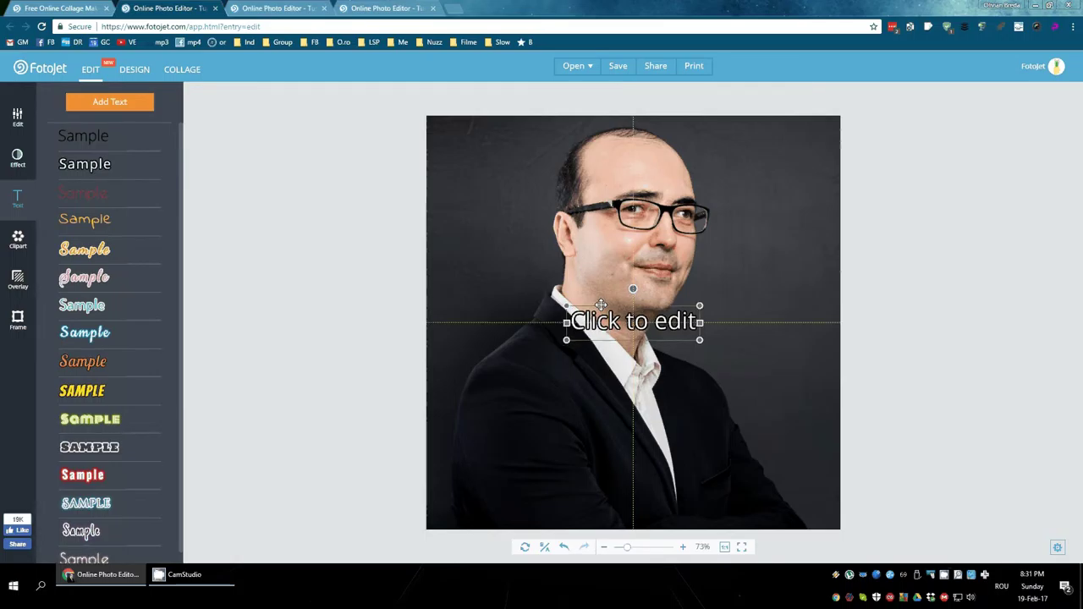
Try Raleway, set the text font to Play, and show the clipart categories.
left_click(598, 318)
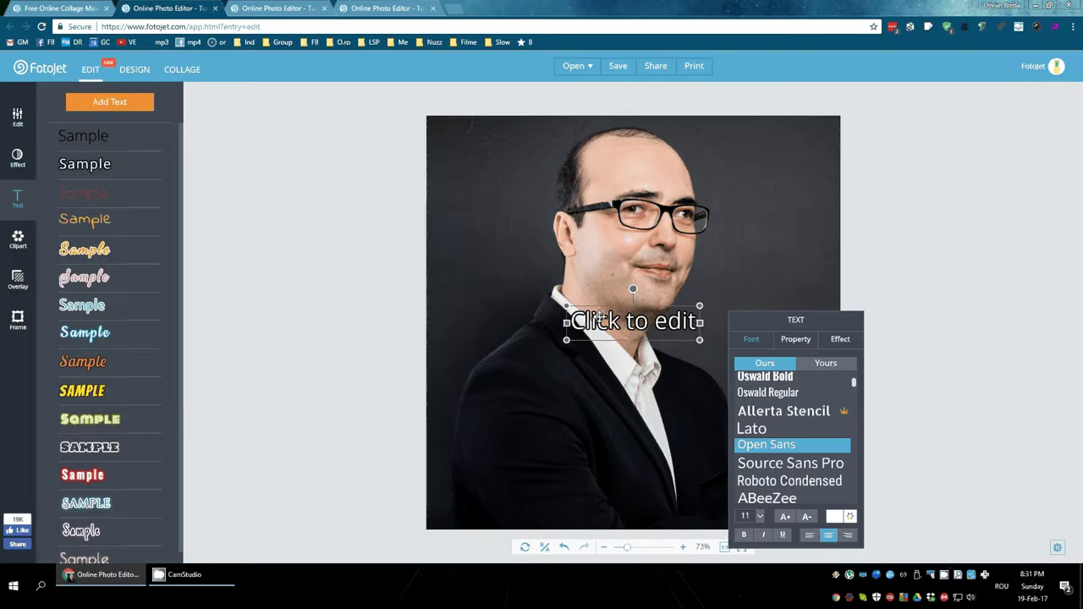
scroll(788, 410, "up", 1)
scroll(789, 411, "up", 2)
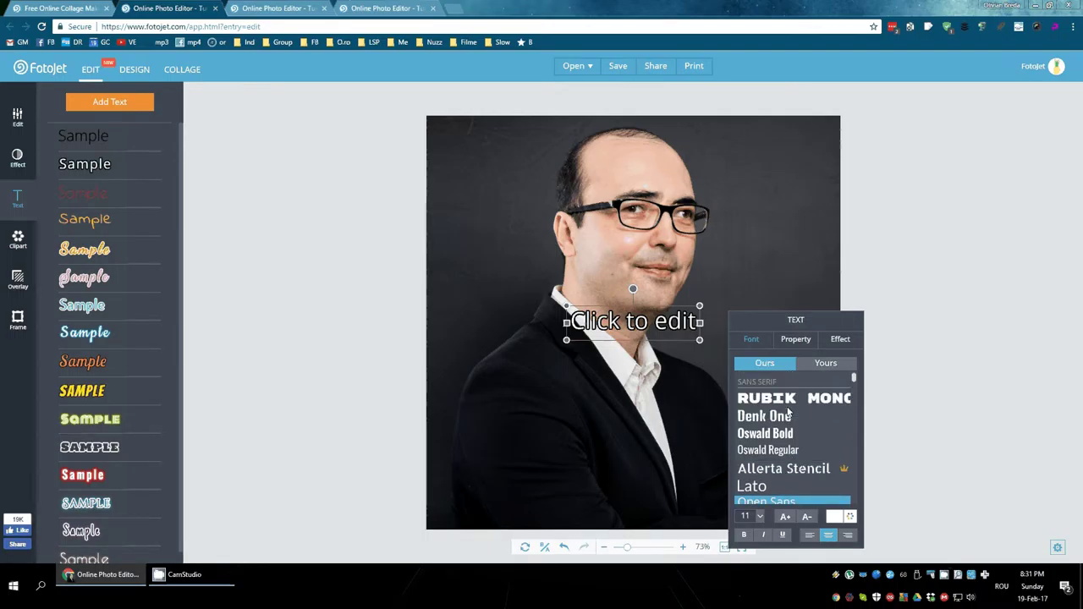
scroll(789, 412, "down", 2)
scroll(784, 413, "down", 3)
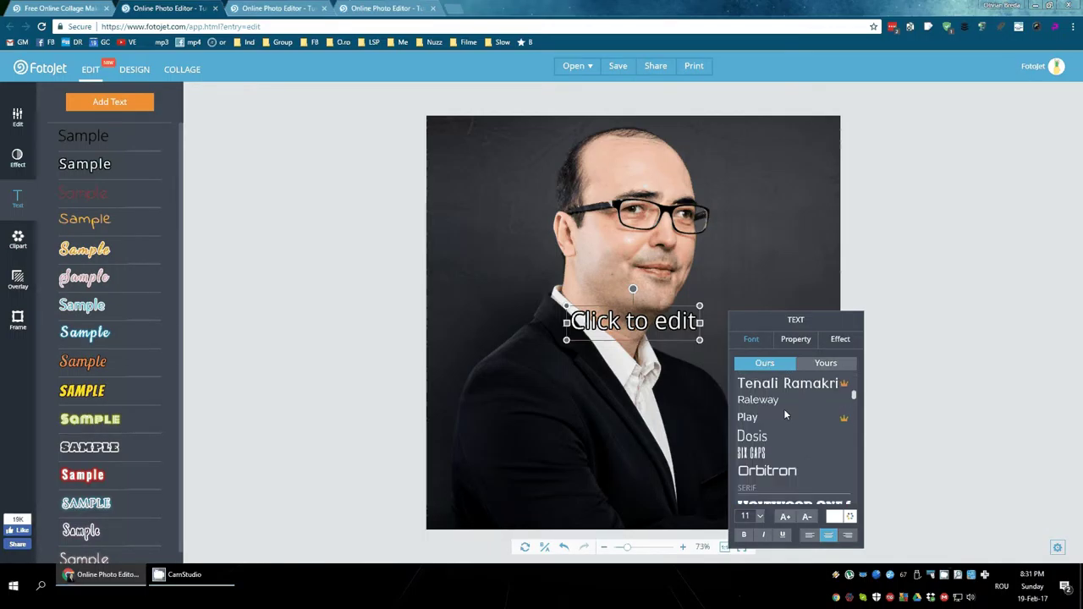
left_click(783, 405)
left_click(775, 417)
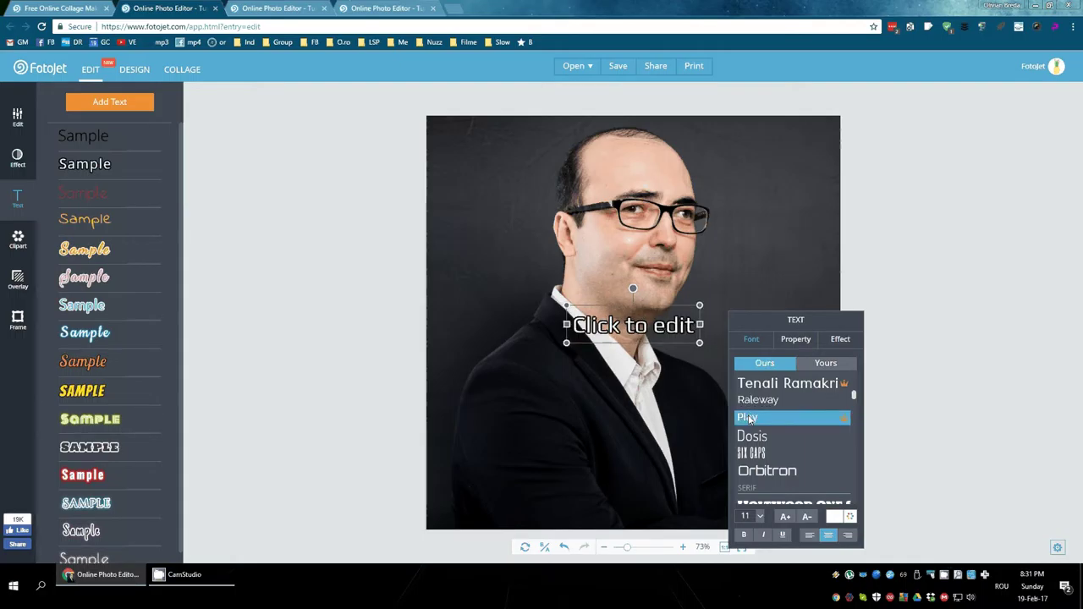
left_click(17, 237)
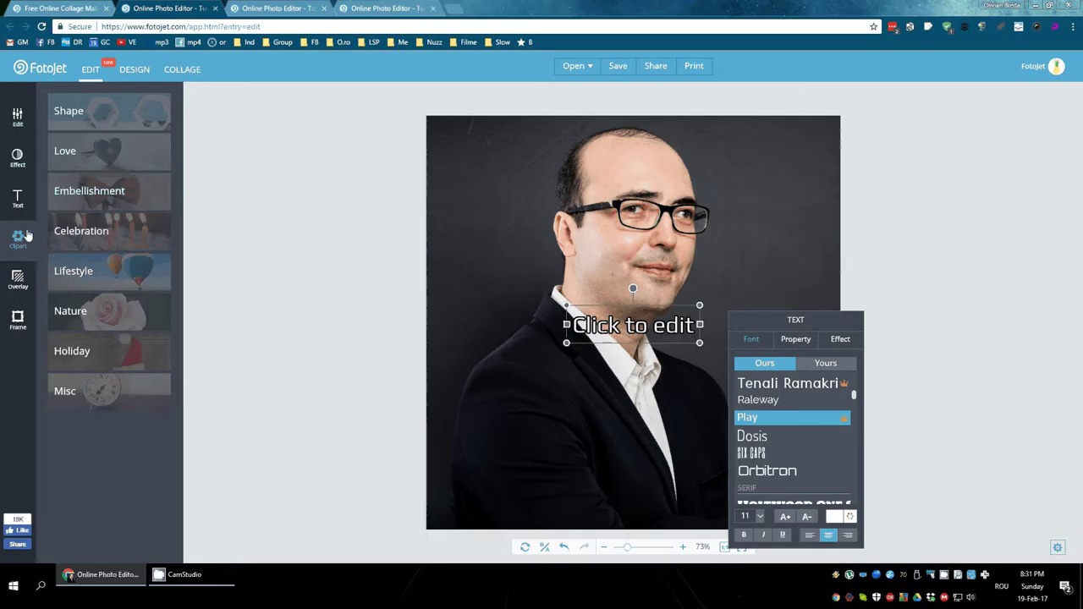
Add a dotted line at the portrait's top-left and an arrow line.
left_click(110, 111)
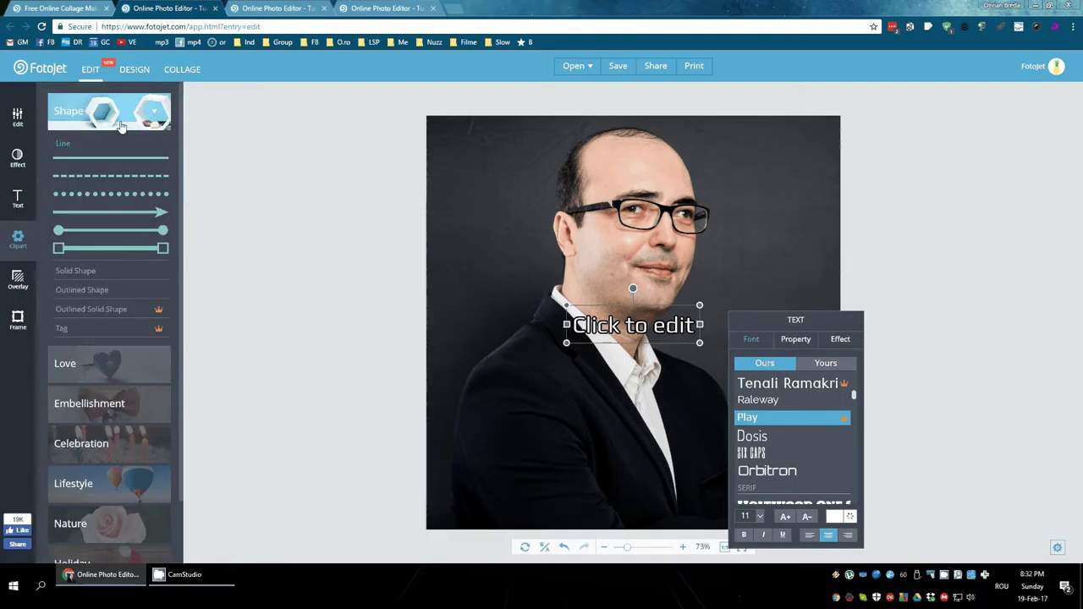
left_click(133, 198)
left_click_drag(592, 321, 498, 140)
left_click(156, 212)
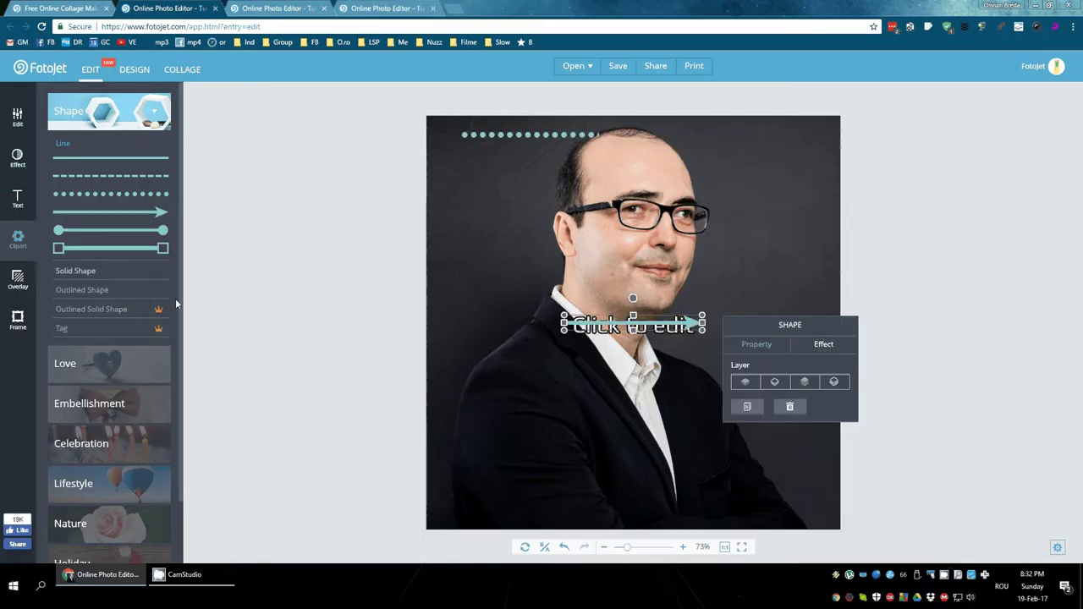
Browse the Nature flower and Holiday Christmas clipart, then show the overlay categories.
scroll(155, 353, "down", 1)
scroll(155, 352, "down", 2)
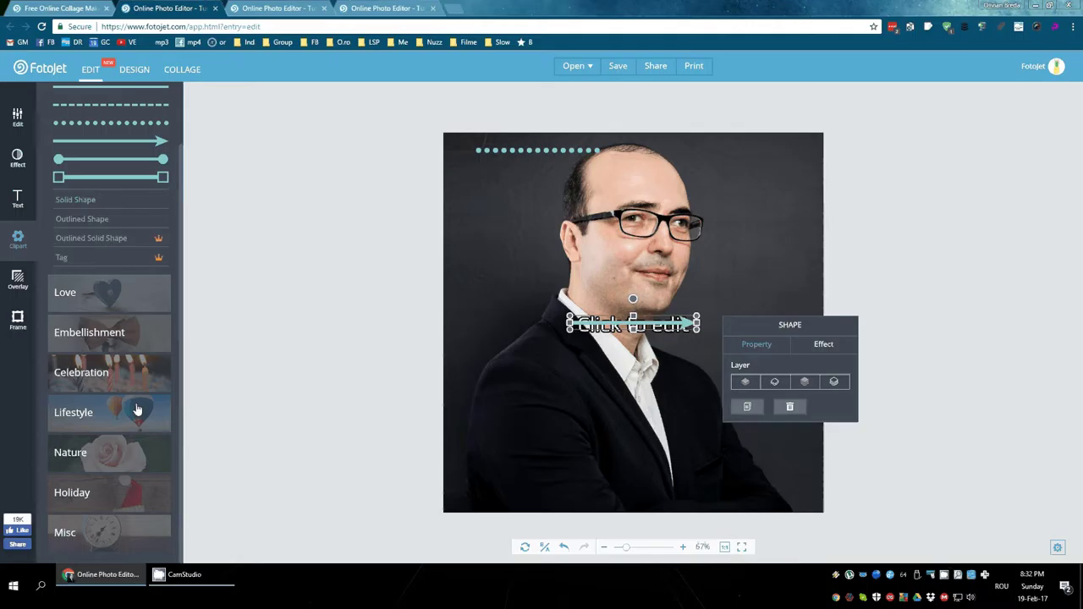
left_click(136, 451)
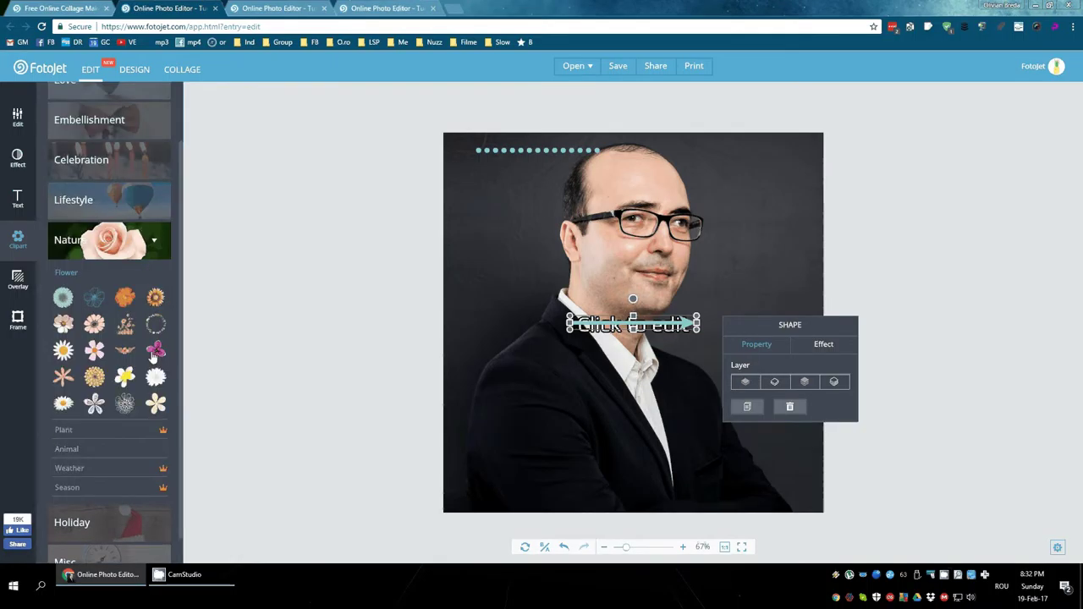
scroll(155, 353, "down", 1)
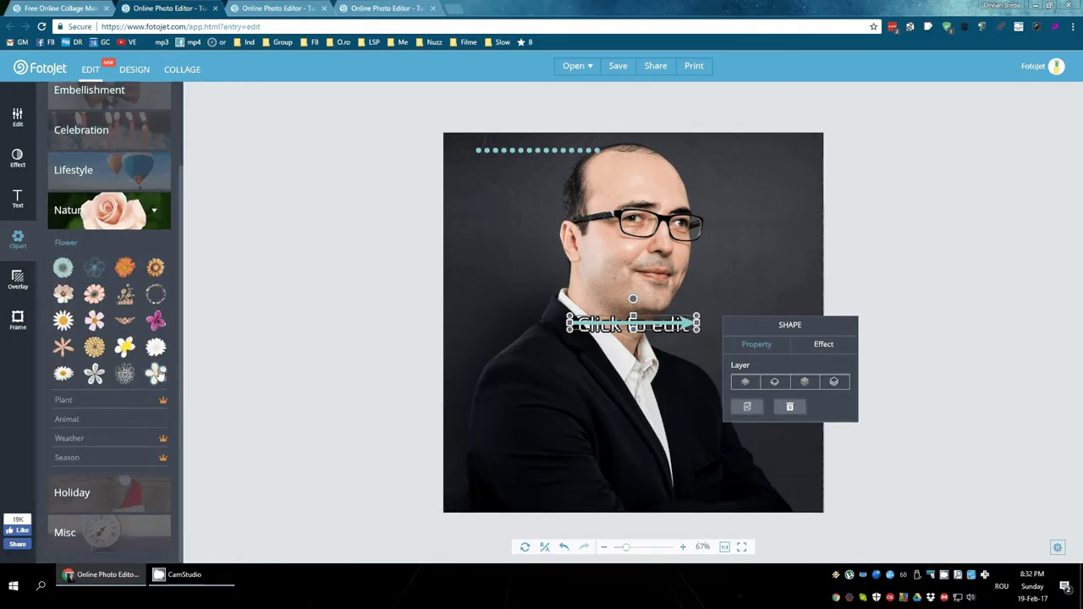
left_click(118, 494)
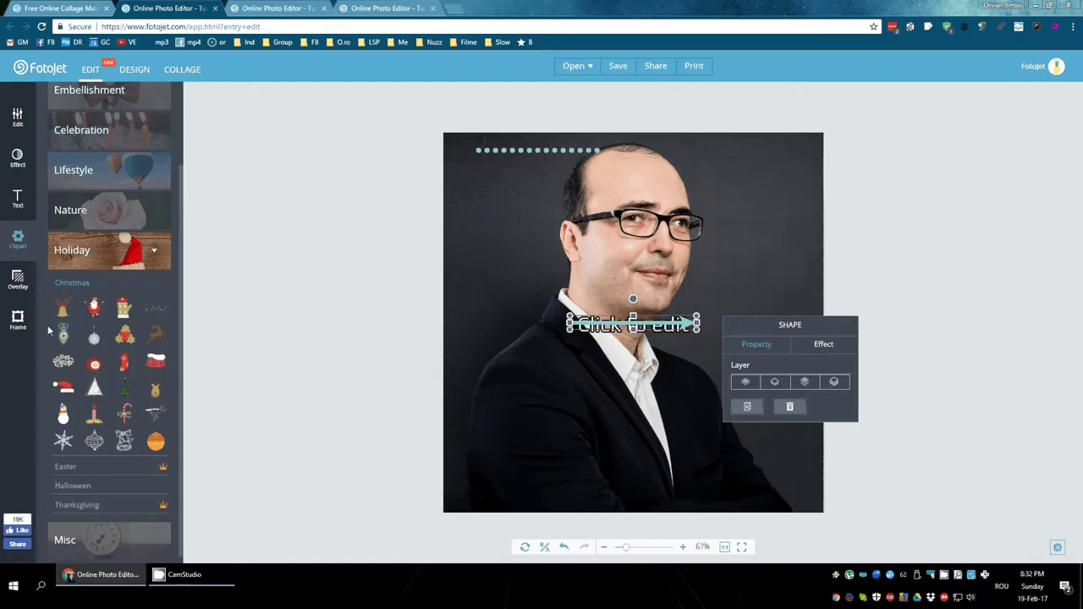
left_click(20, 282)
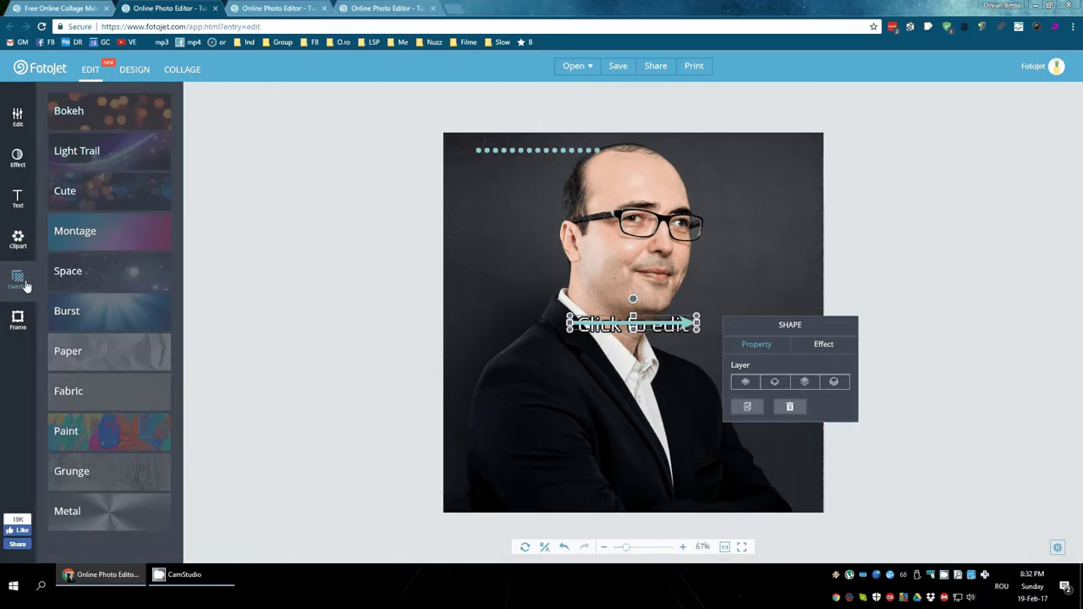
Preview several Light Trail overlays, including green-orange bokeh, and the rainbow Montage overlay.
left_click(127, 152)
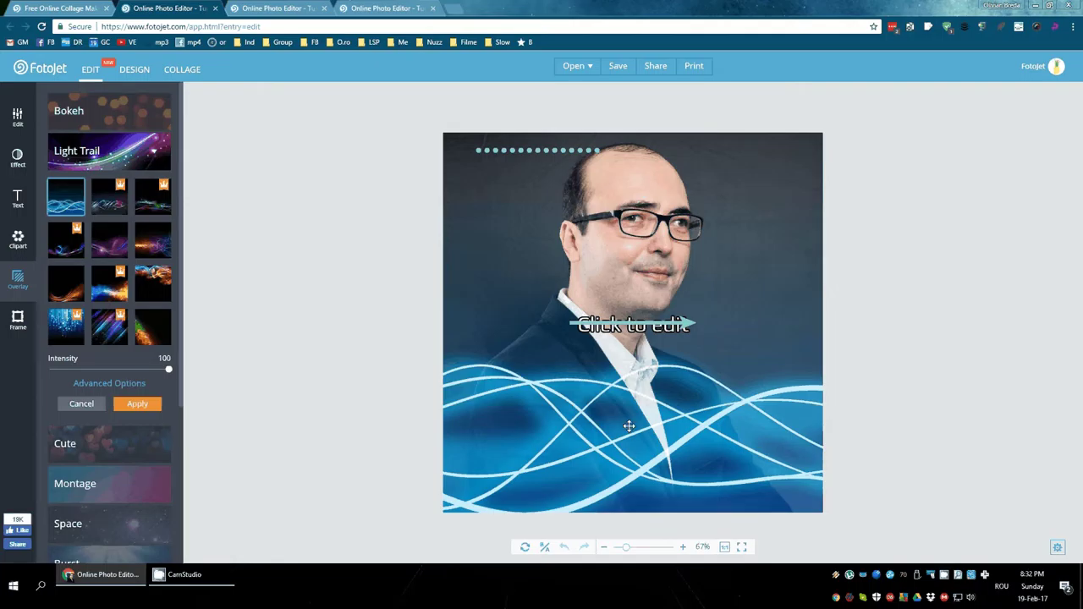
left_click(119, 284)
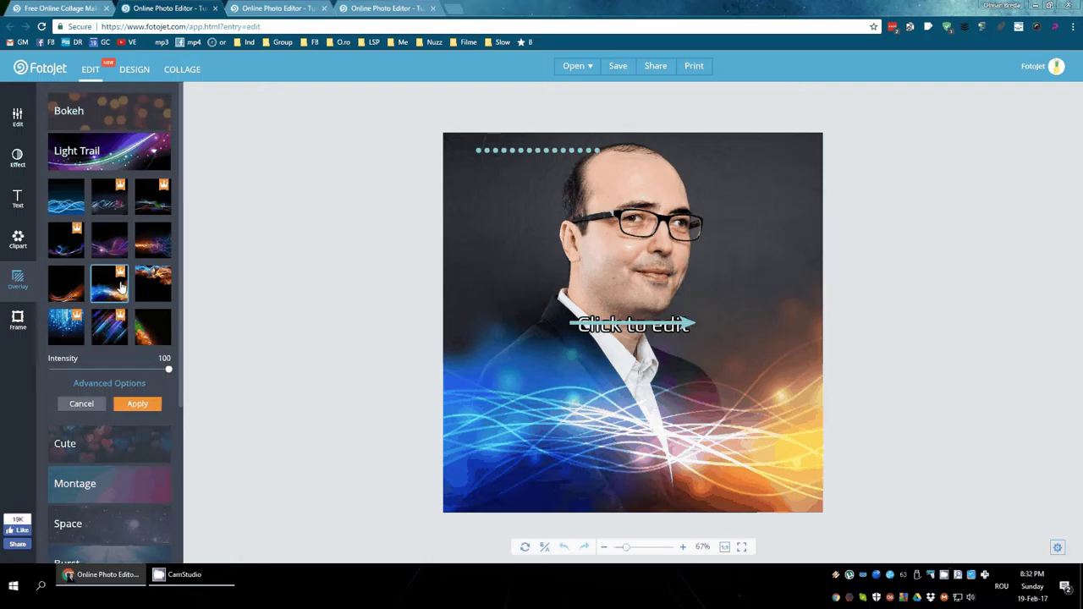
left_click(153, 329)
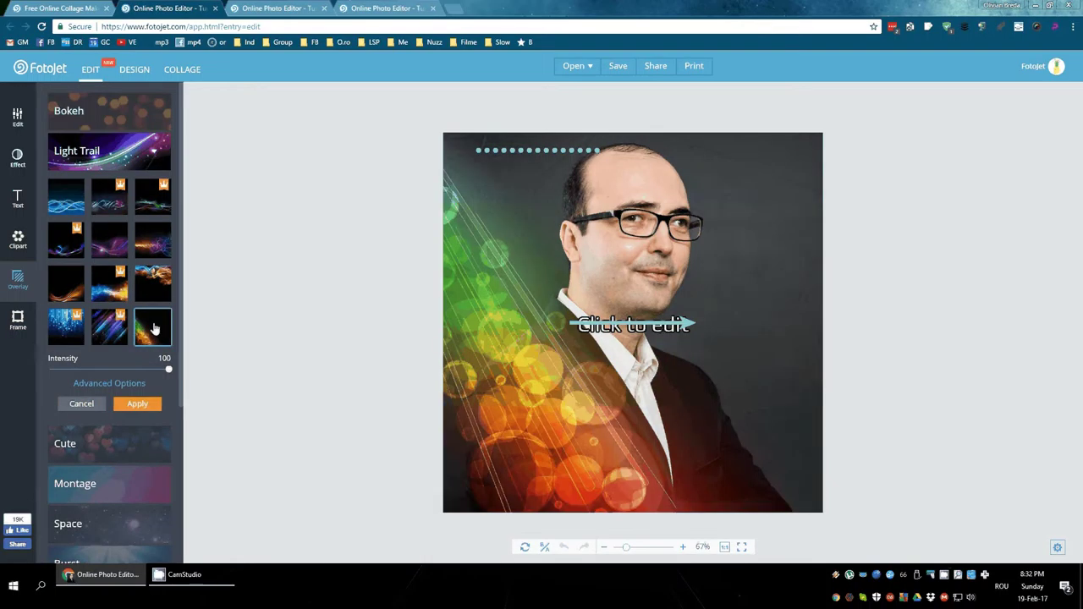
scroll(119, 359, "down", 1)
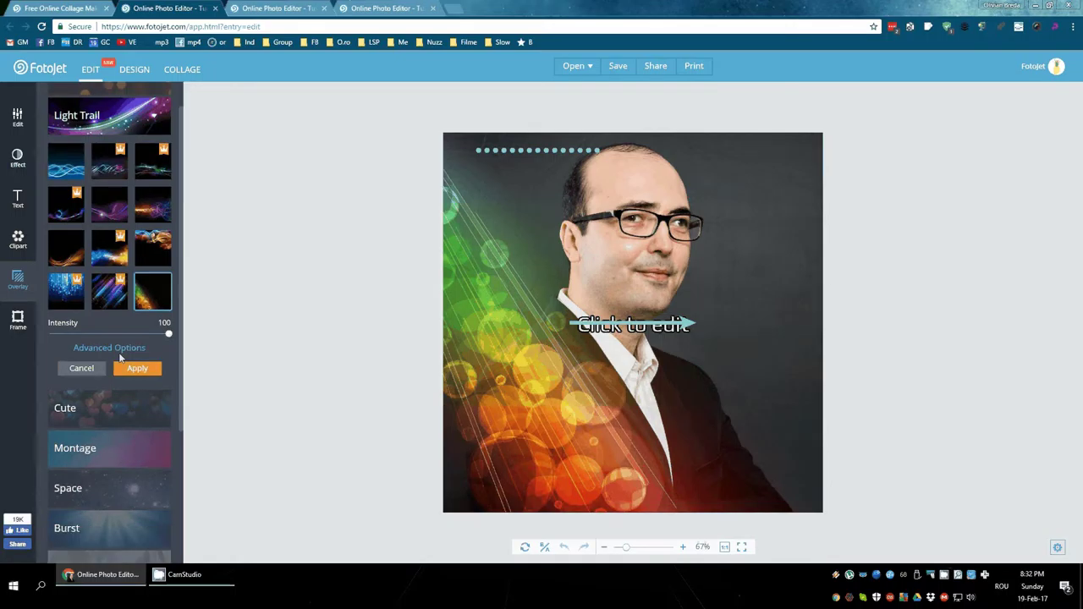
scroll(120, 359, "down", 1)
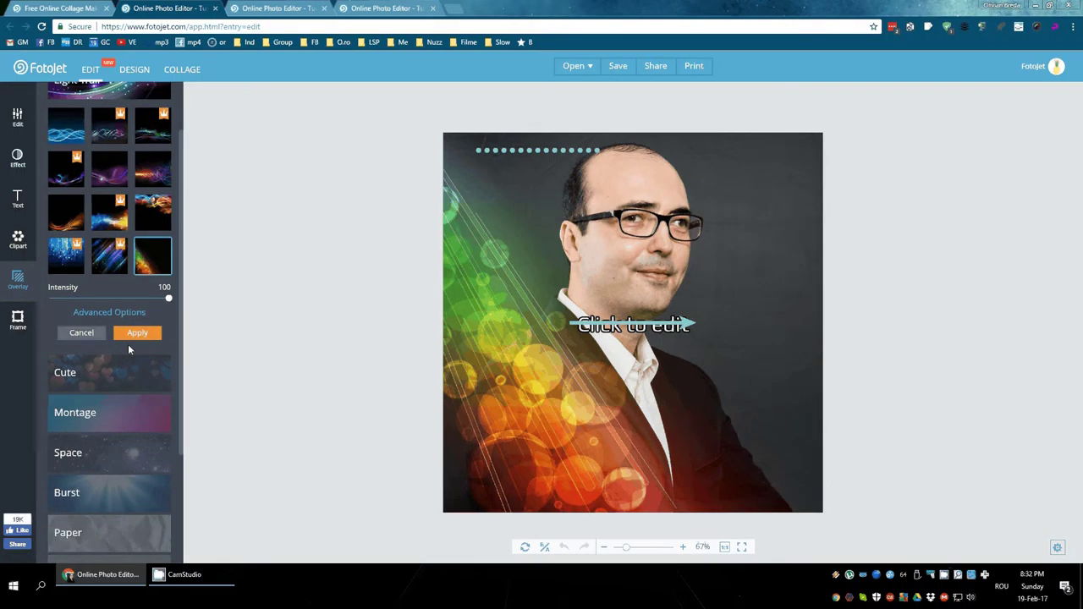
left_click(106, 414)
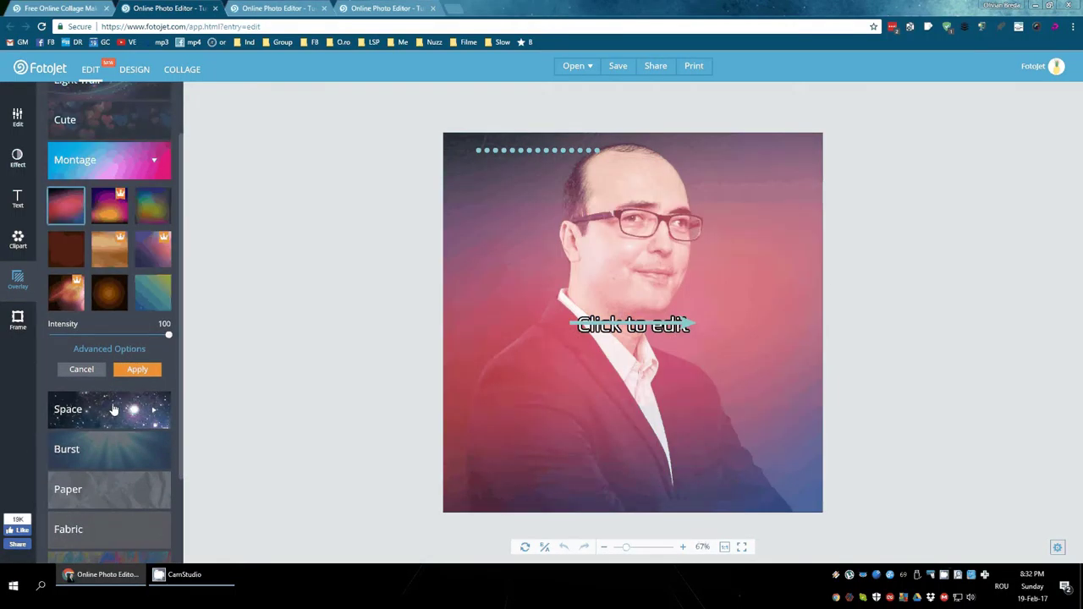
left_click(159, 212)
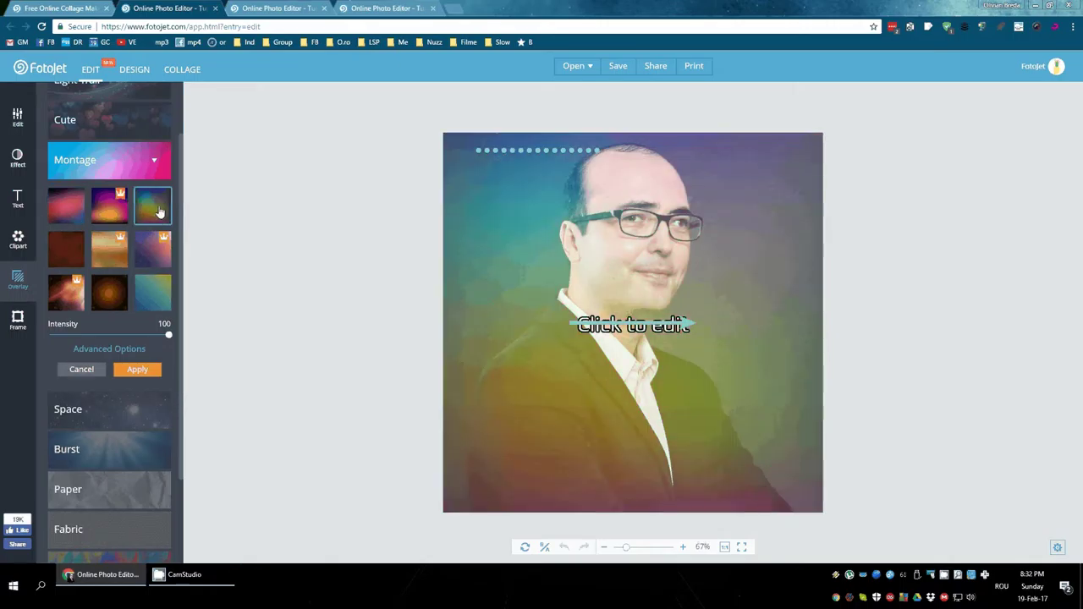
Apply the second Burst overlay around the head and show the Paper textures.
scroll(138, 345, "down", 1)
scroll(127, 360, "down", 1)
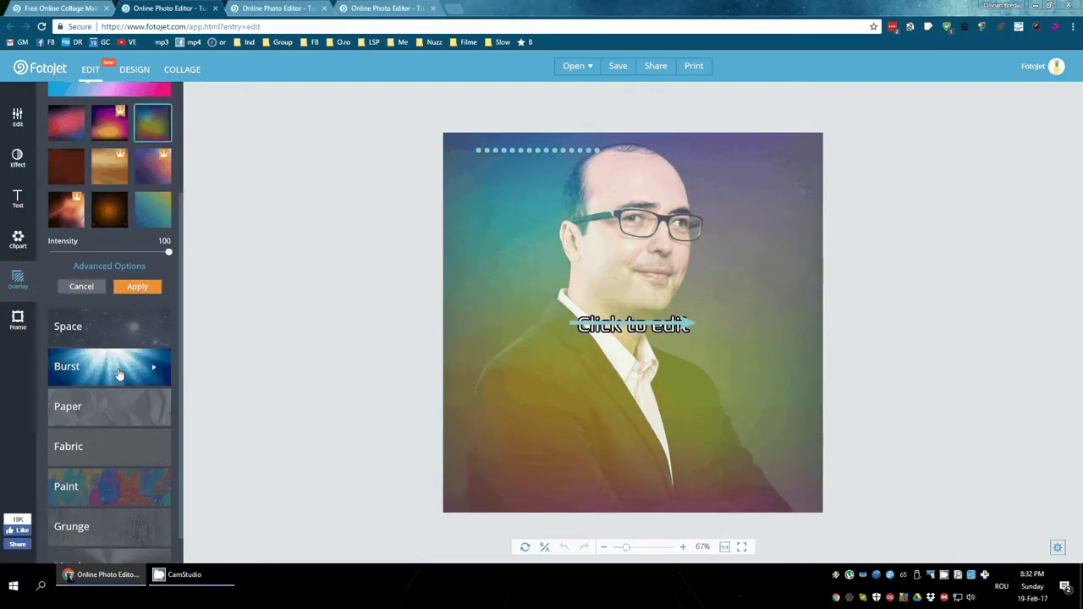
left_click(120, 367)
left_click(112, 216)
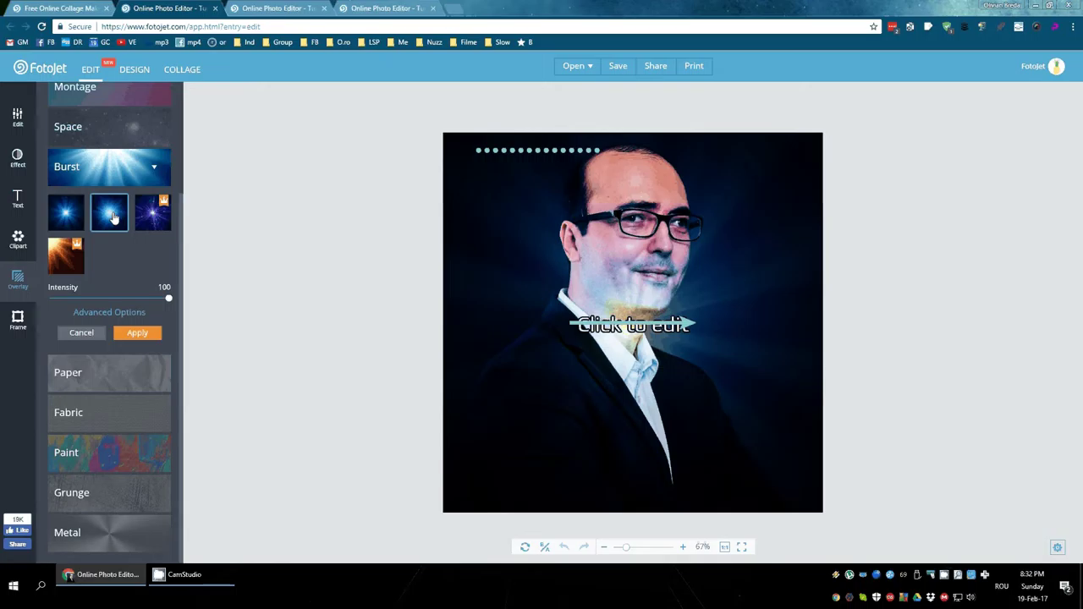
left_click(113, 217)
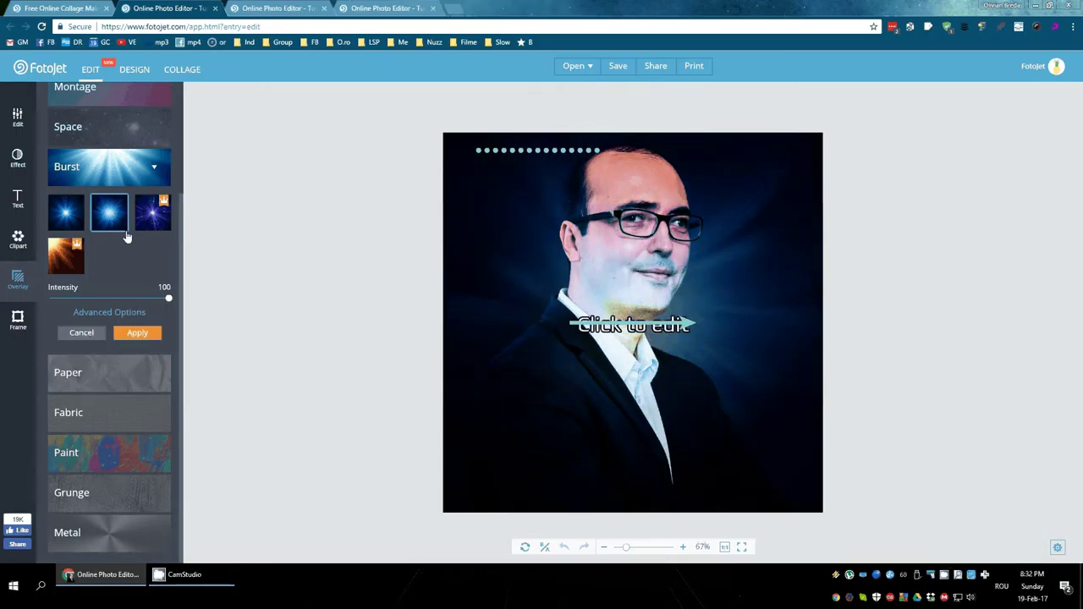
left_click(124, 358)
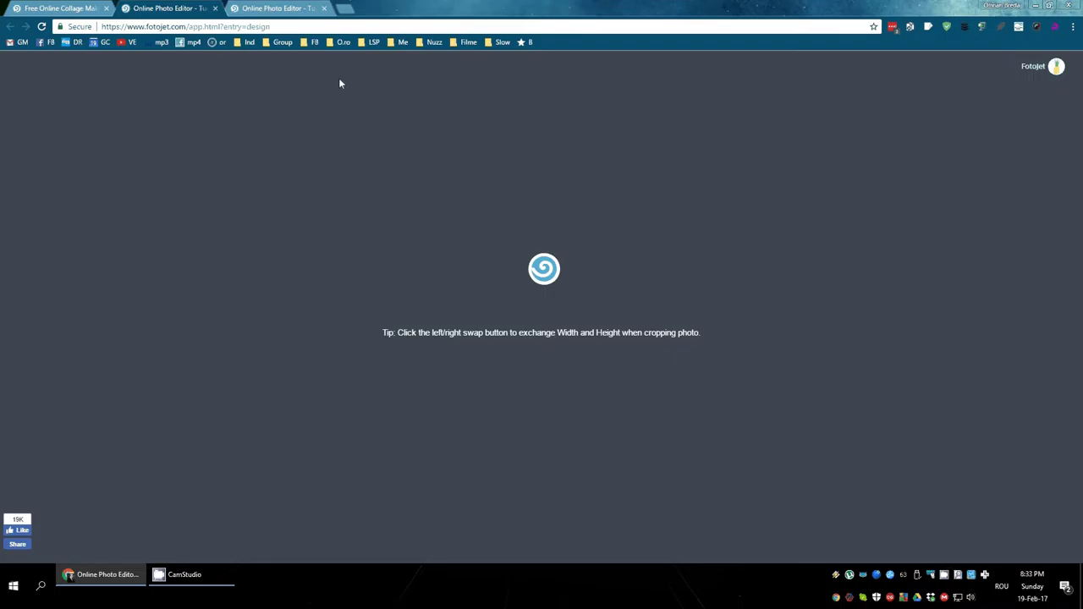
Reload the app.html?entry=design tab, then return to the FotoJet Collage page.
left_click(283, 27)
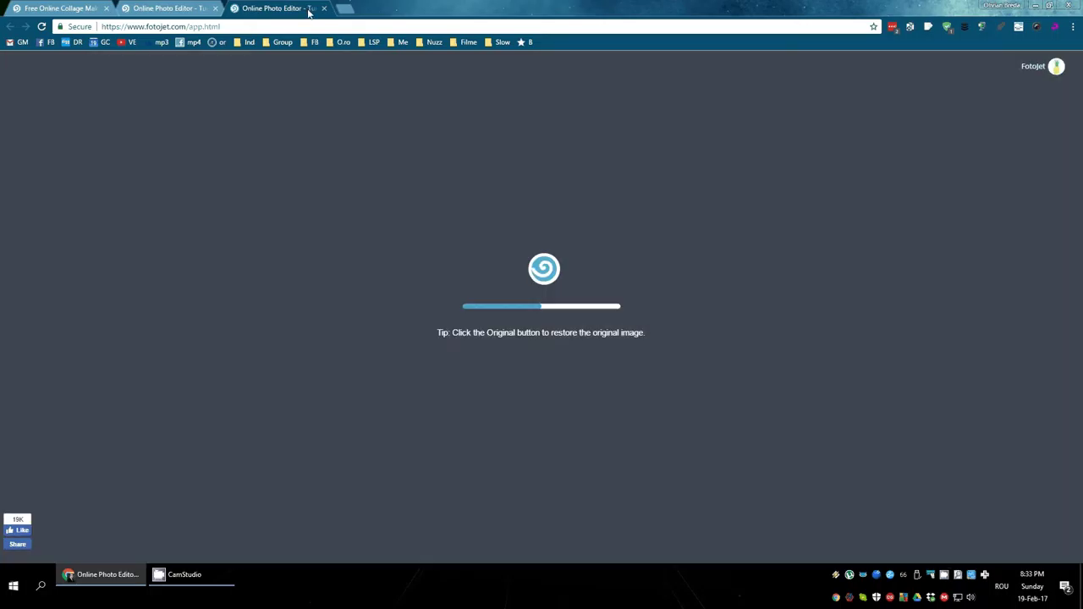
left_click(189, 7)
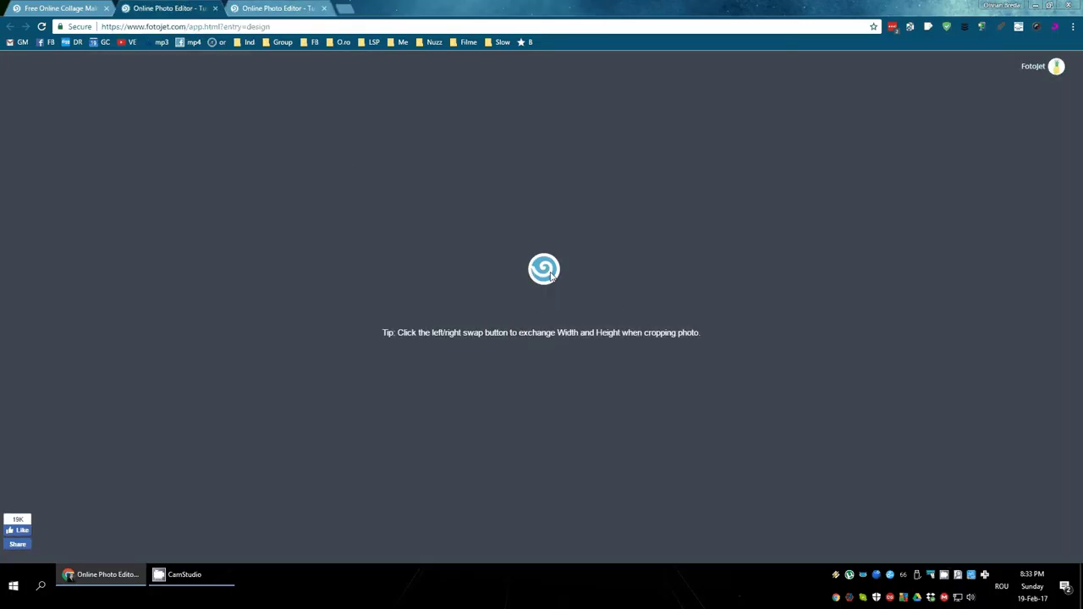
left_click(532, 275)
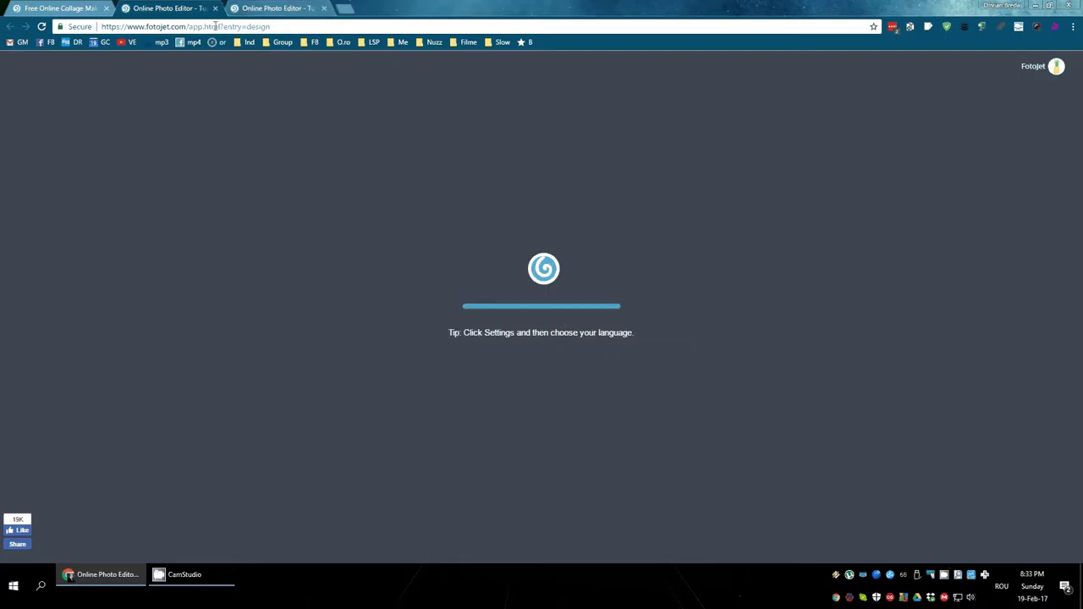
key("F5")
left_click(272, 8)
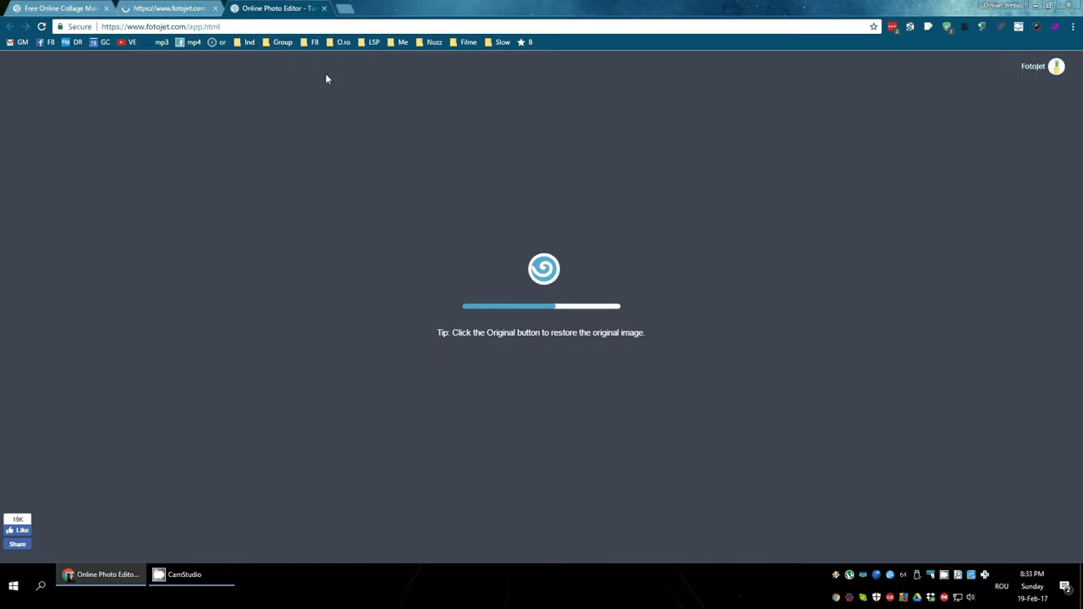
left_click(191, 9)
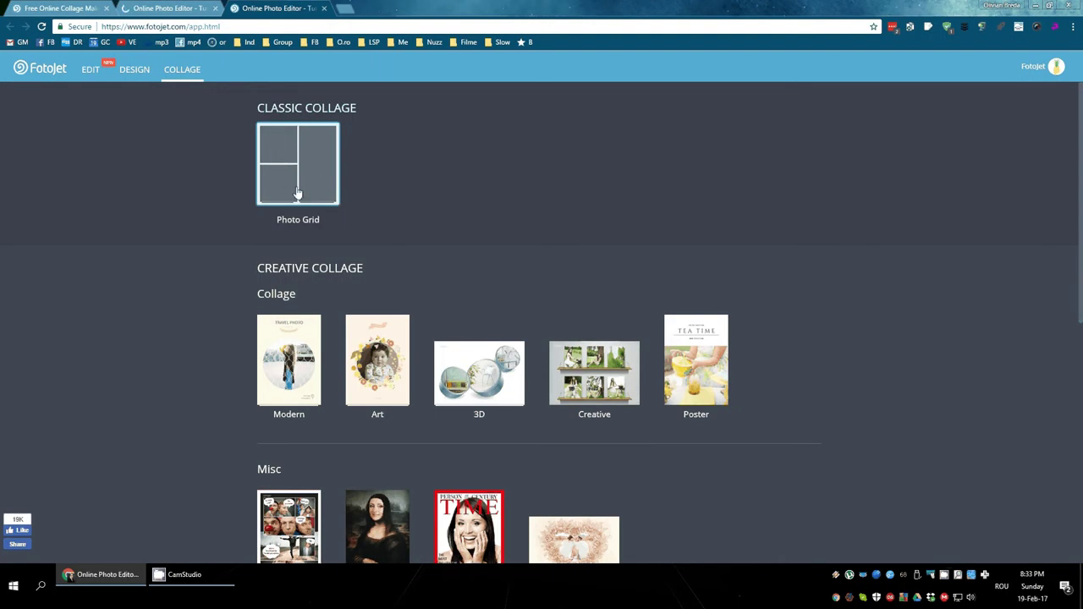
Scroll the Collage page past Photo Grid down to the Photo Card section.
left_click(298, 193)
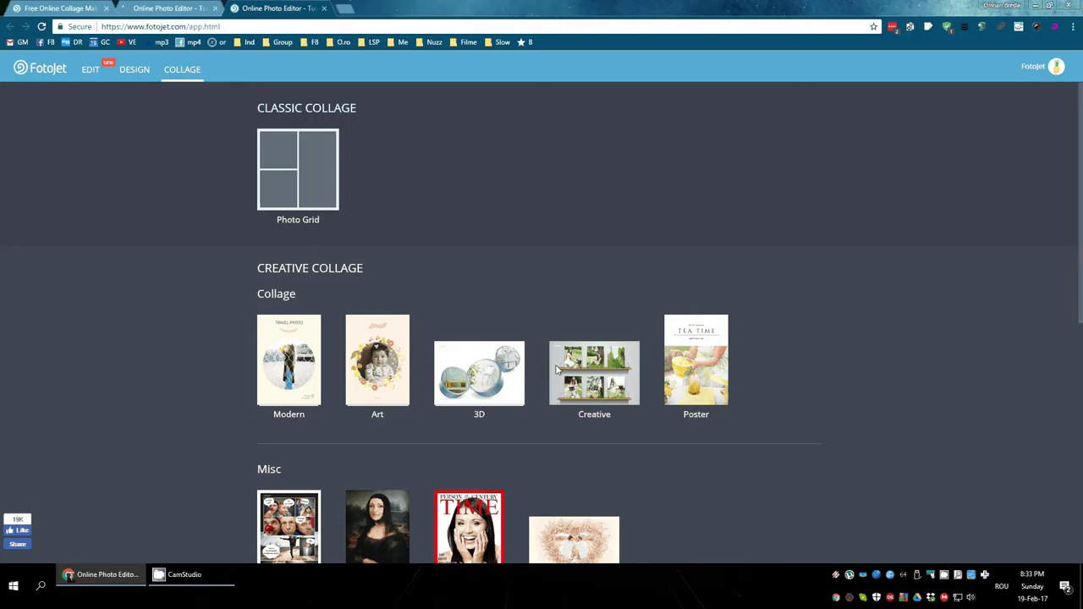
scroll(527, 356, "down", 1)
scroll(526, 355, "down", 2)
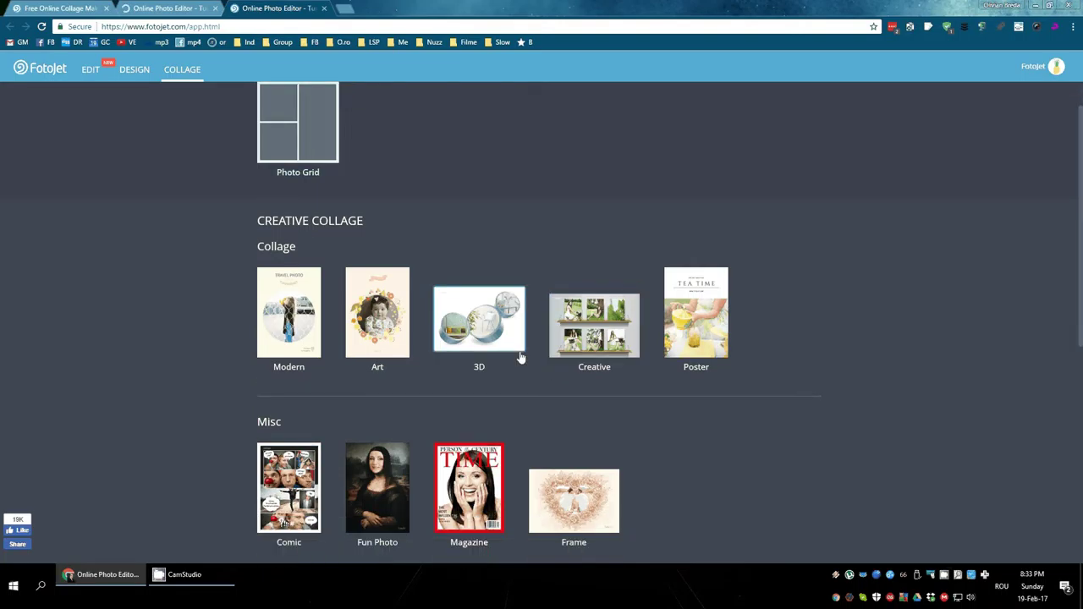
scroll(520, 357, "down", 1)
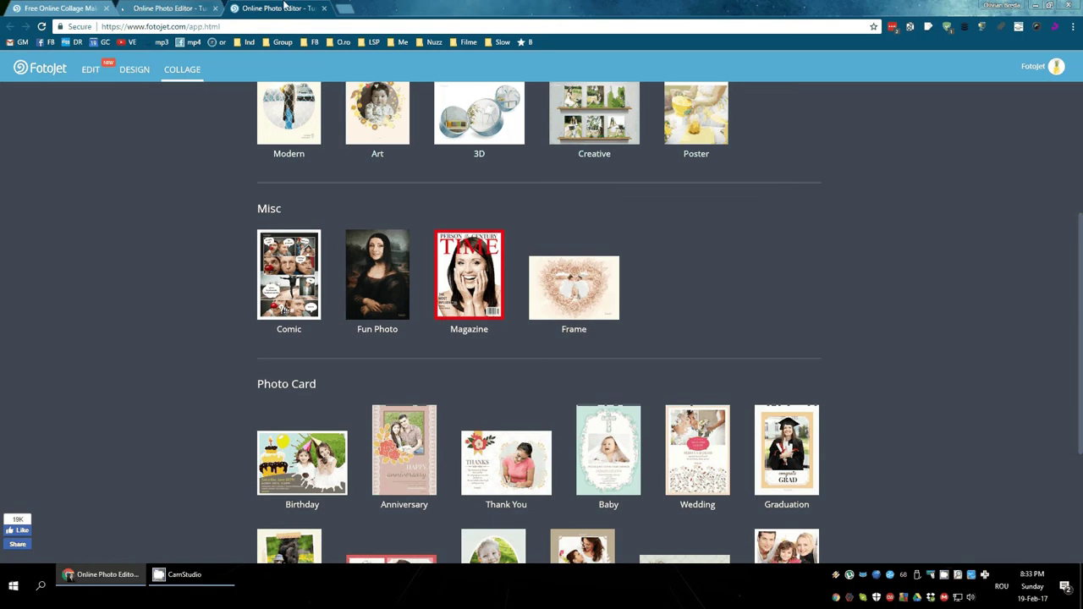
scroll(1037, 302, "down", 1)
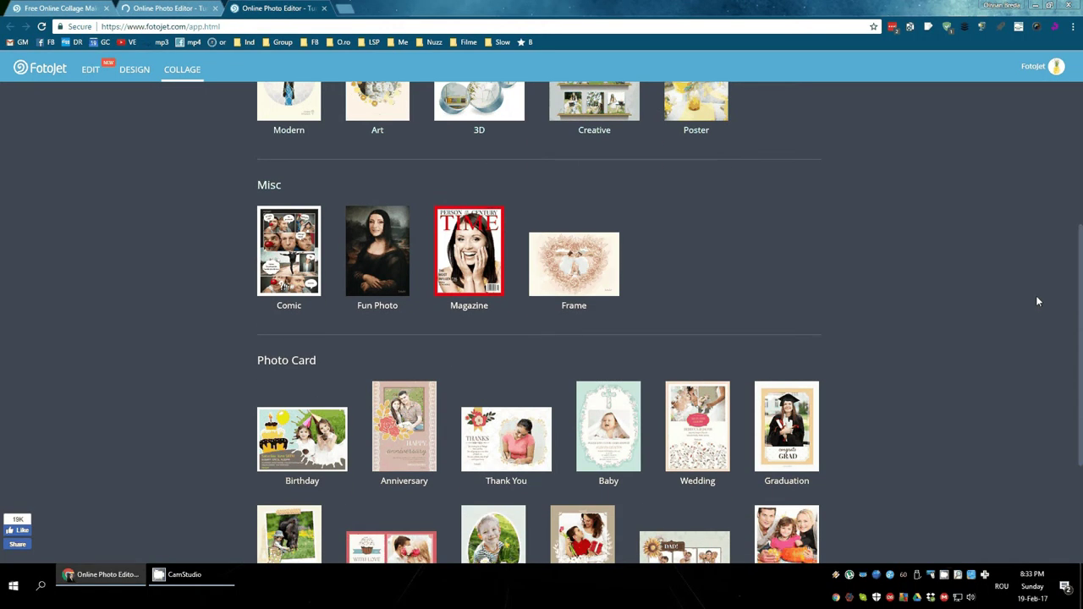
scroll(1073, 361, "down", 2)
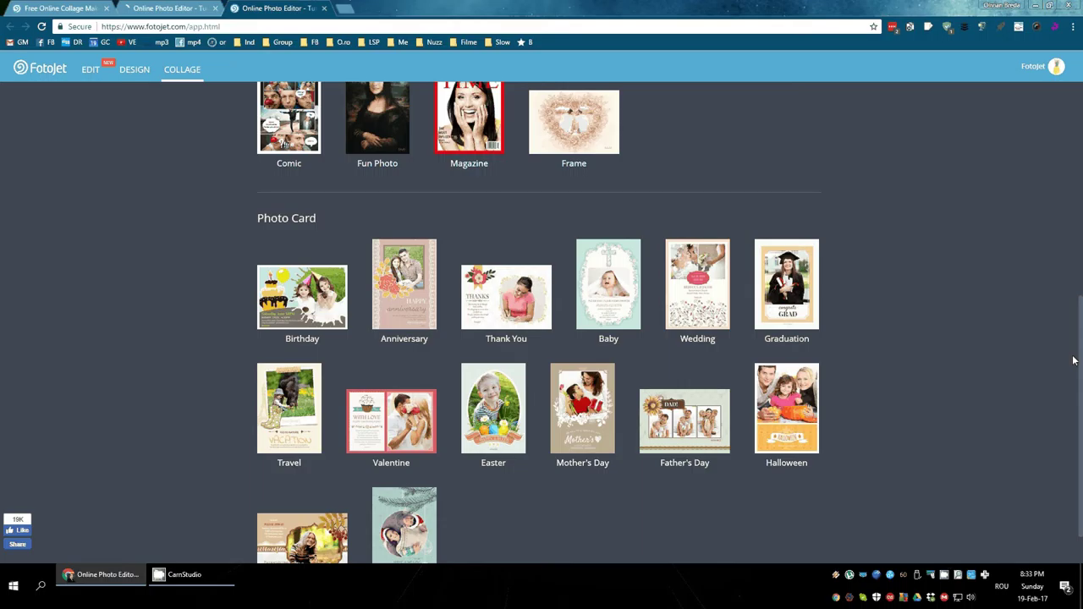
scroll(1073, 360, "down", 1)
Start a Wedding card, apply the Jennifer & Henry chandelier template, and select its body text.
left_click(787, 273)
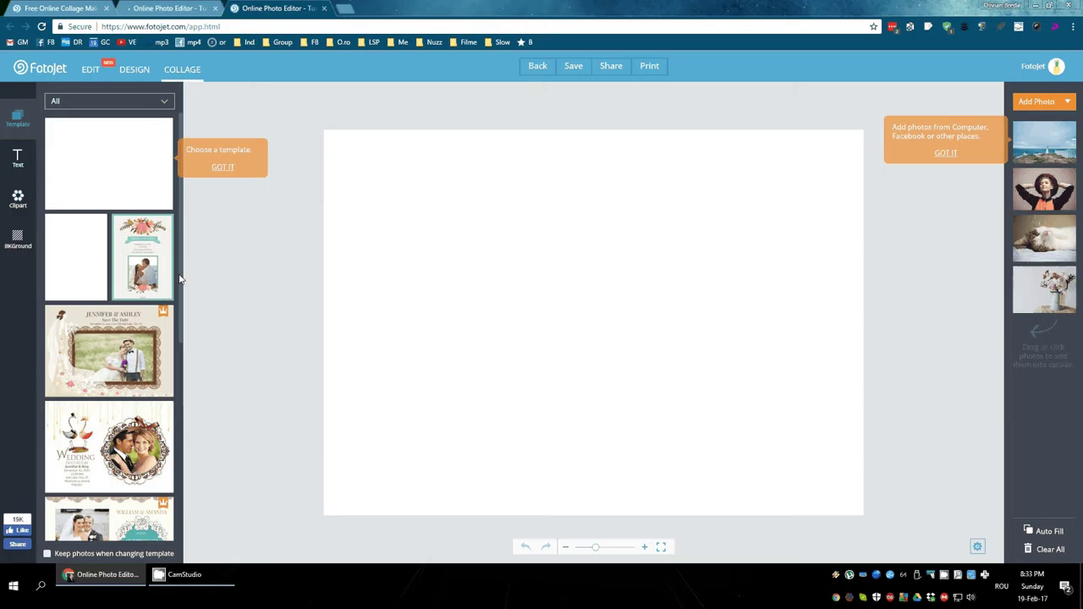
left_click_drag(181, 272, 167, 431)
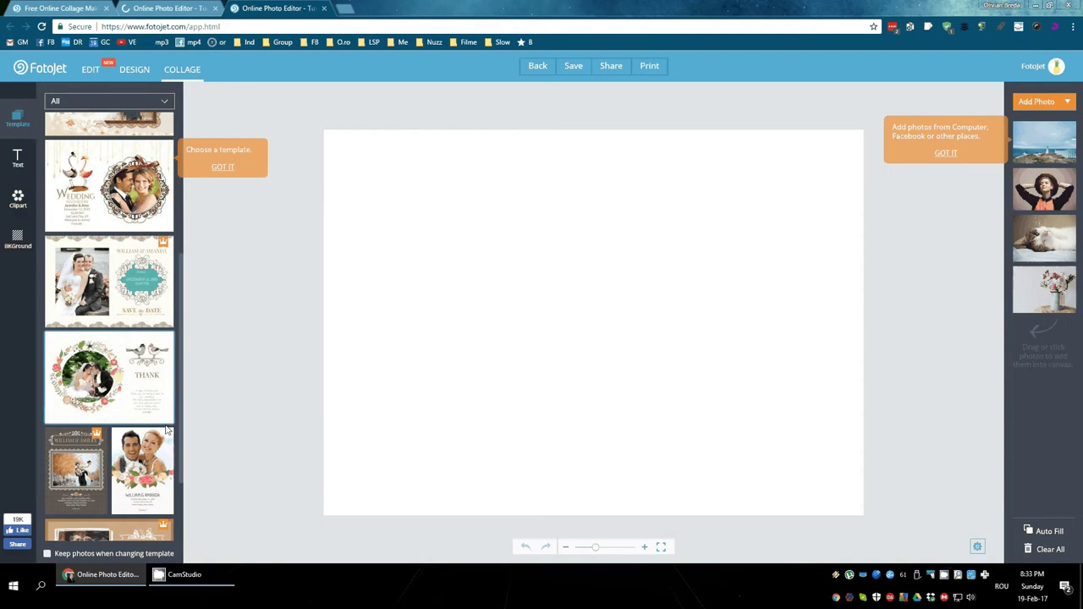
scroll(167, 432, "down", 5)
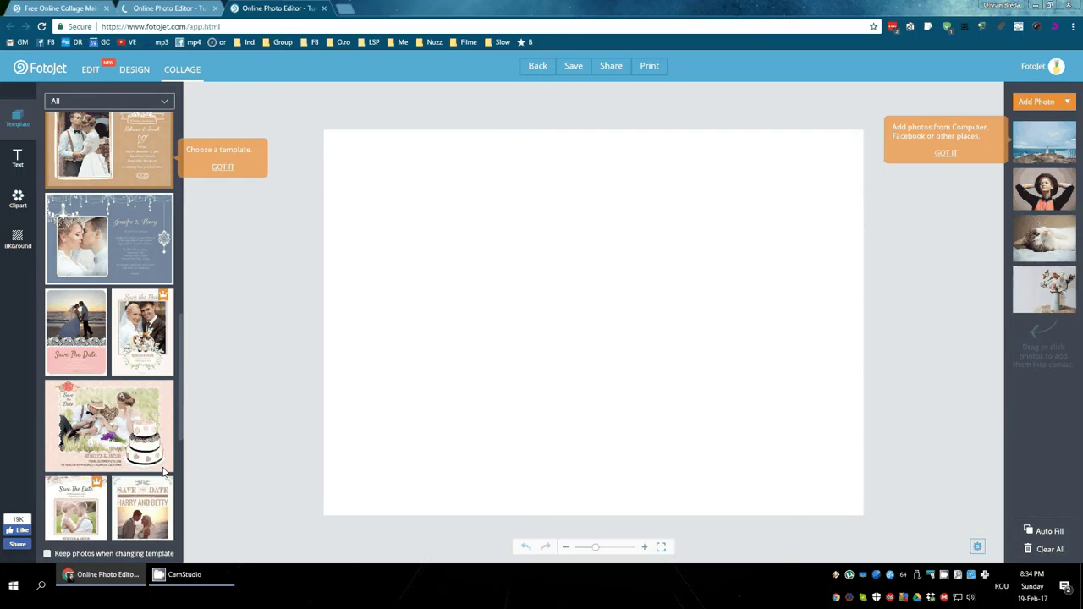
left_click(133, 262)
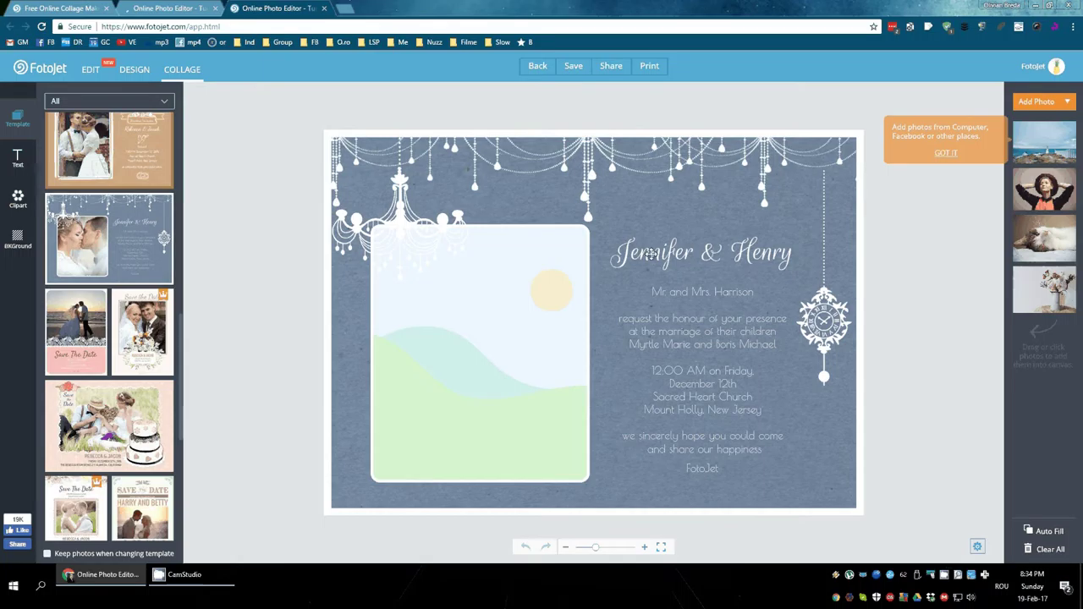
left_click(684, 421)
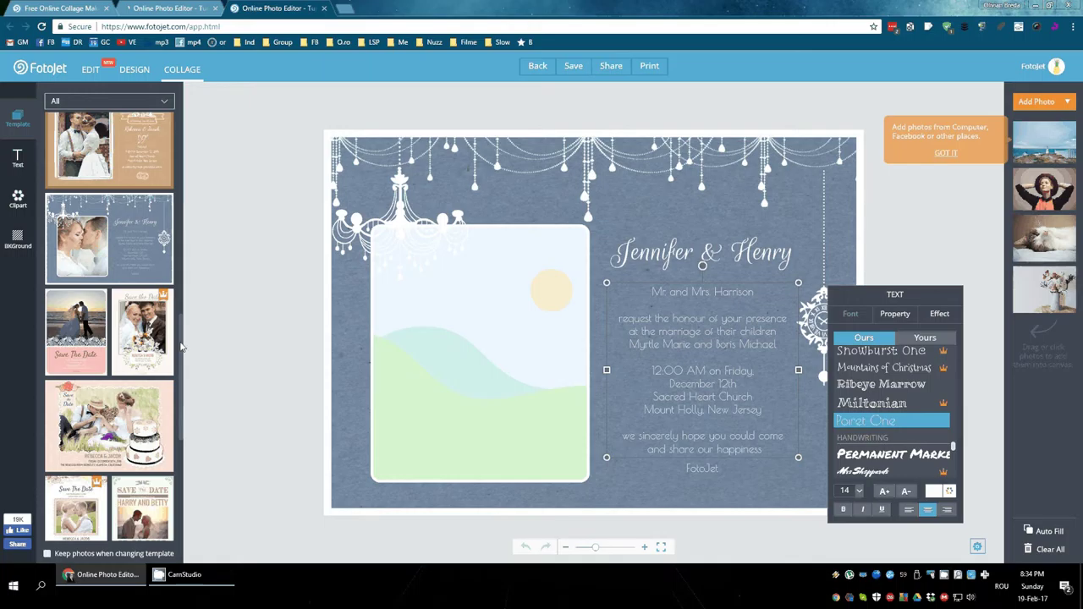
left_click_drag(180, 345, 183, 455)
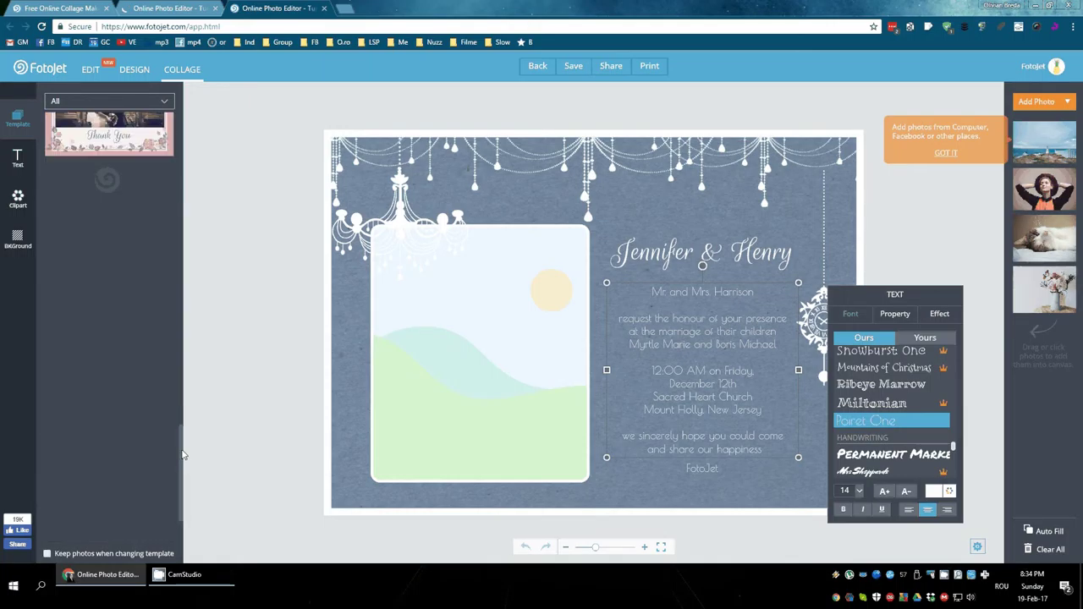
Switch to the Design tab and browse the available design types.
left_click(169, 7)
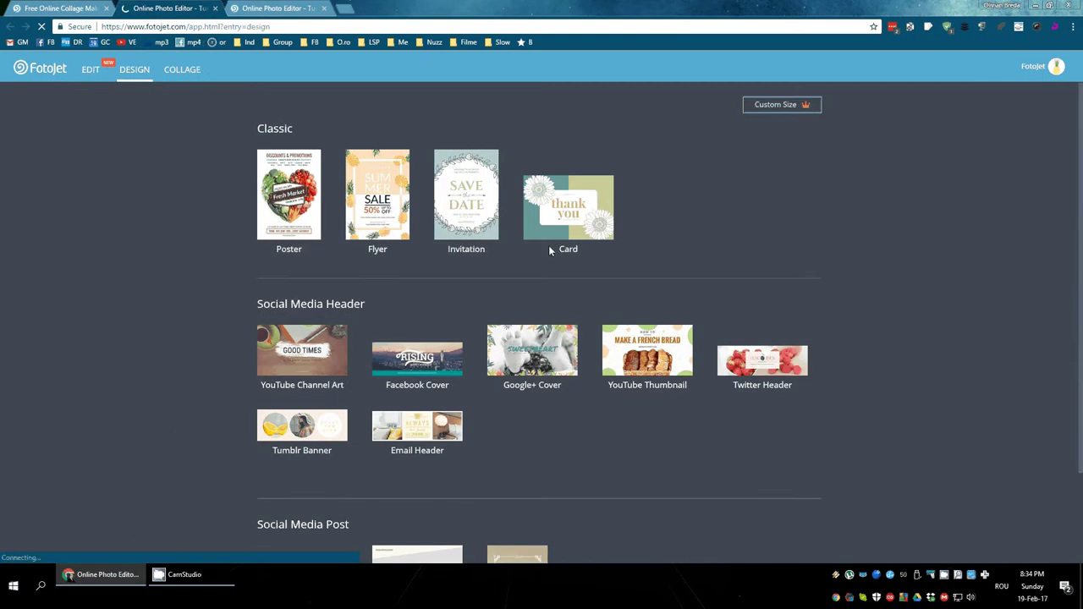
scroll(592, 248, "down", 1)
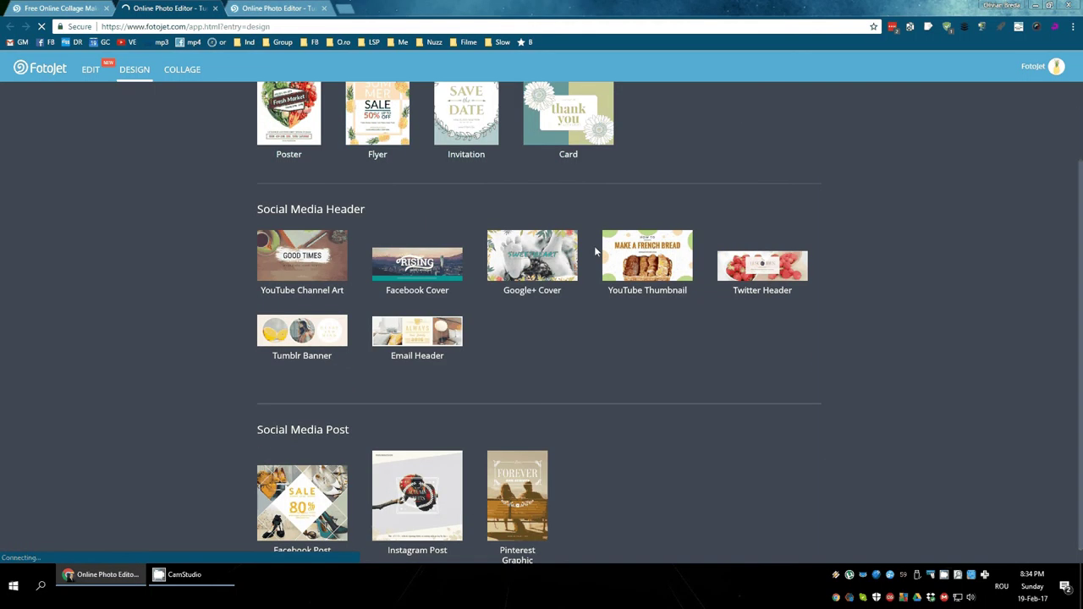
scroll(595, 250, "down", 1)
scroll(567, 260, "up", 1)
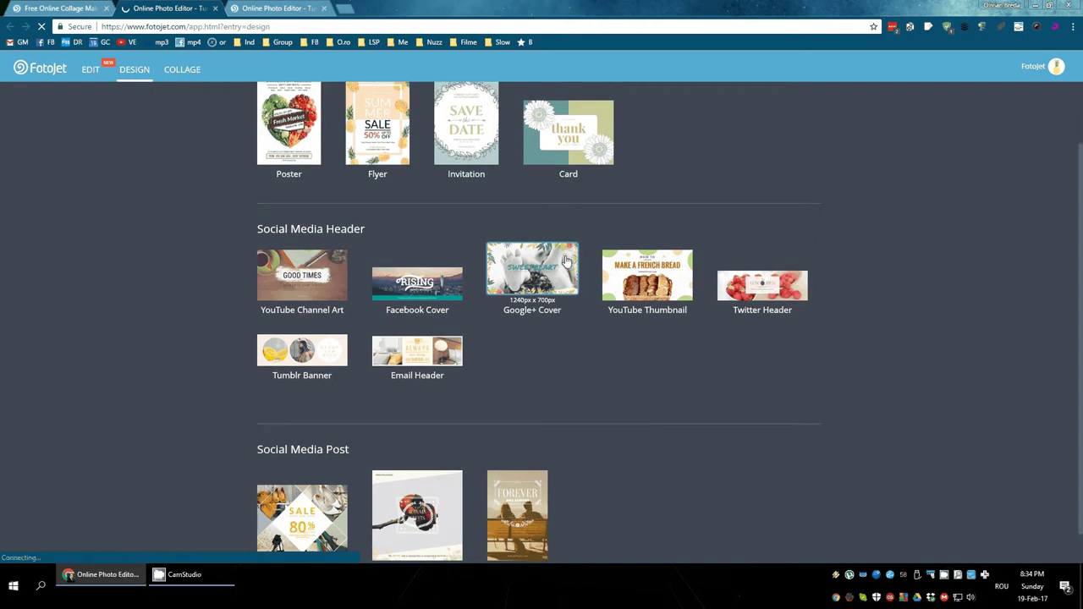
scroll(566, 258, "up", 1)
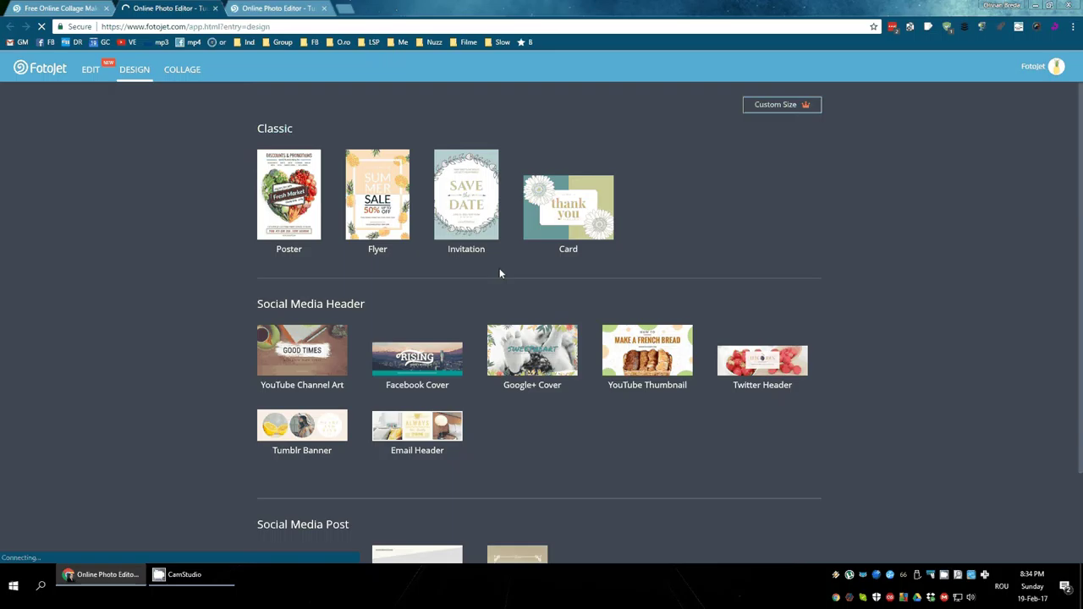
Start a YouTube Channel Art design, check its categories keeping All, then return to the Design chooser.
left_click(315, 352)
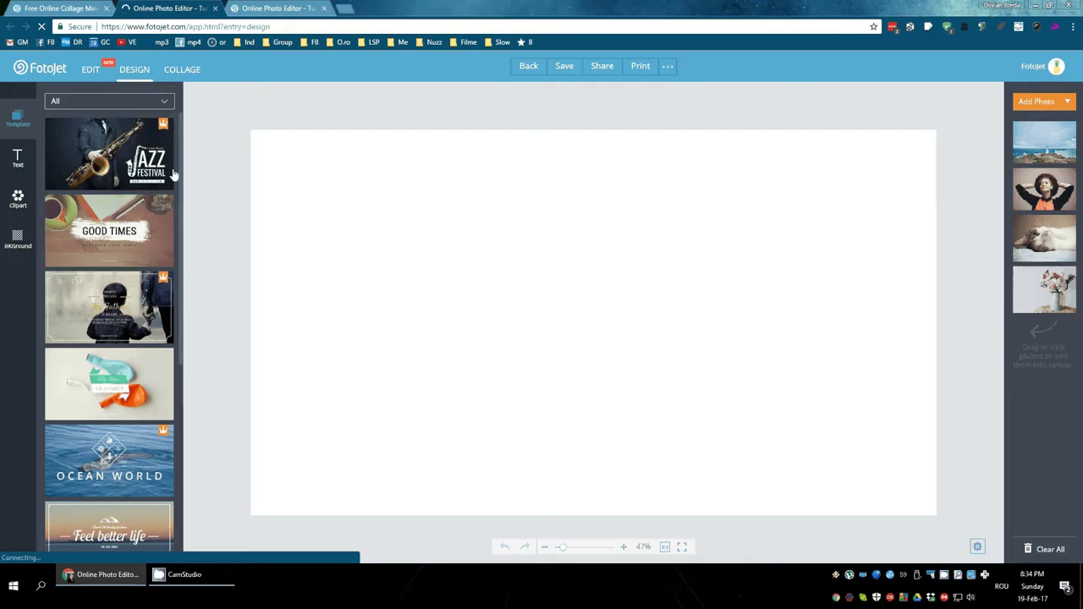
left_click(156, 101)
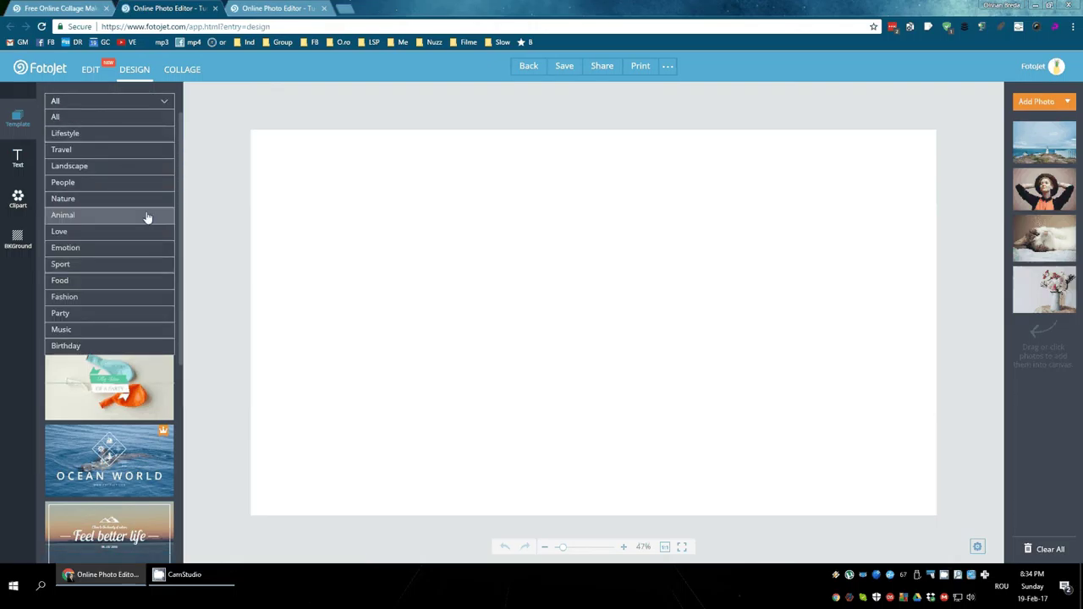
left_click(215, 137)
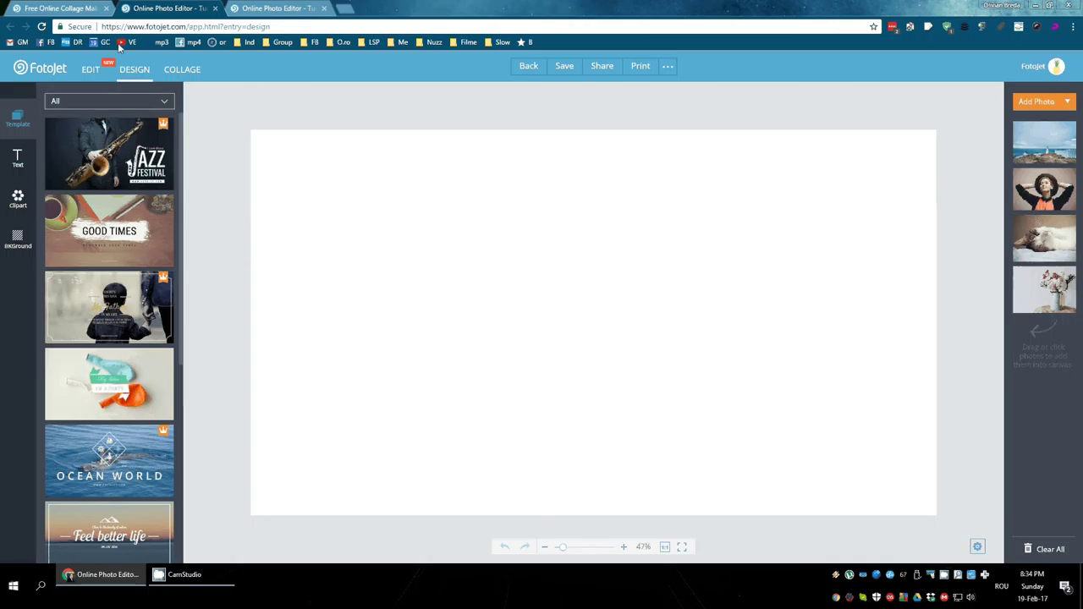
left_click(540, 67)
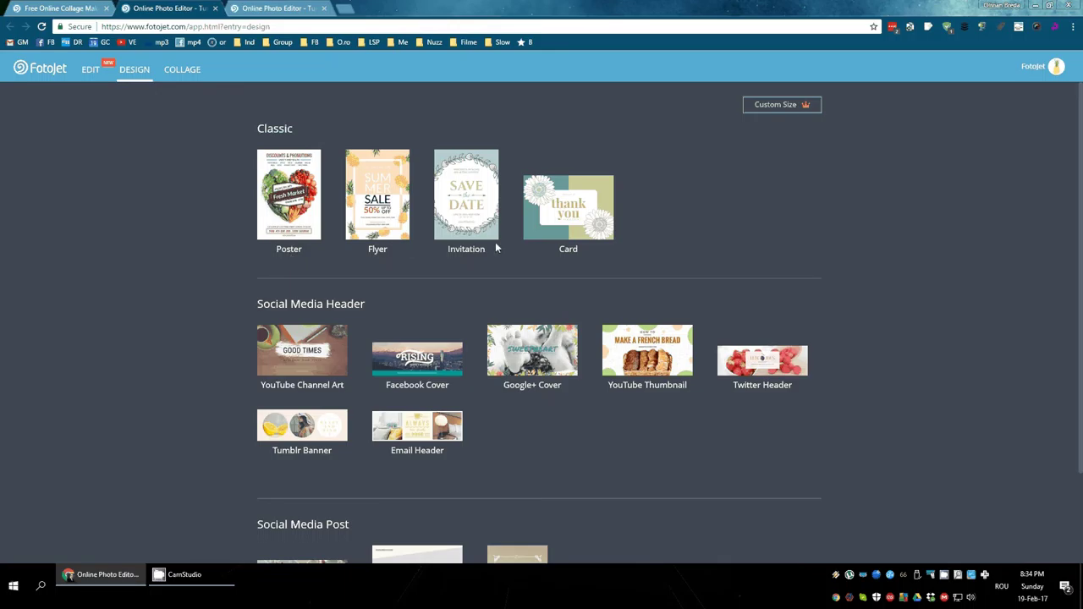
Start a Google+ Cover design using the Sweet Heart macaron template.
scroll(555, 252, "down", 1)
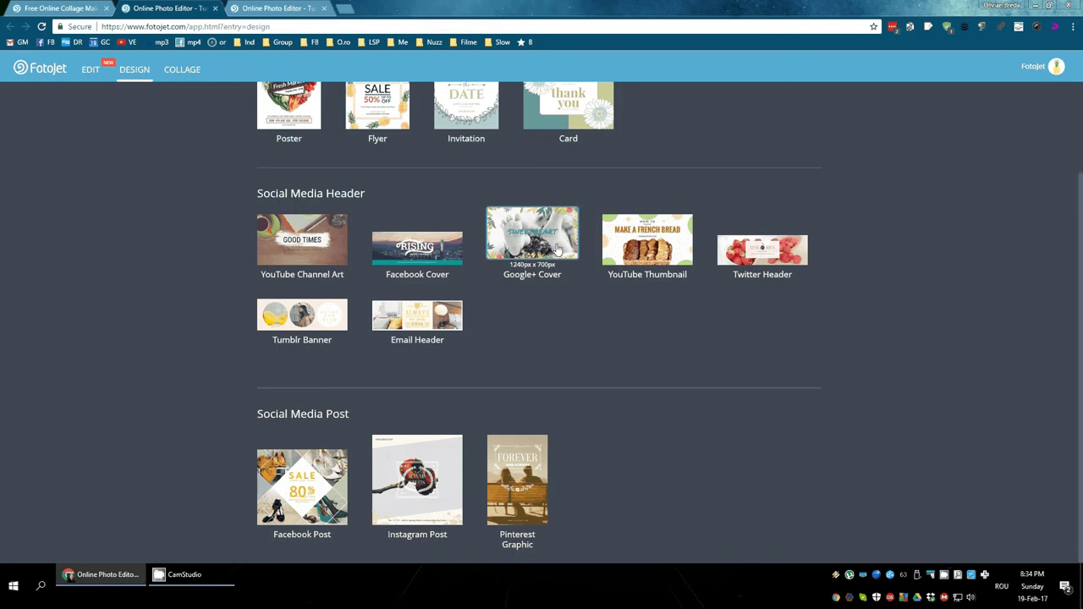
left_click(530, 253)
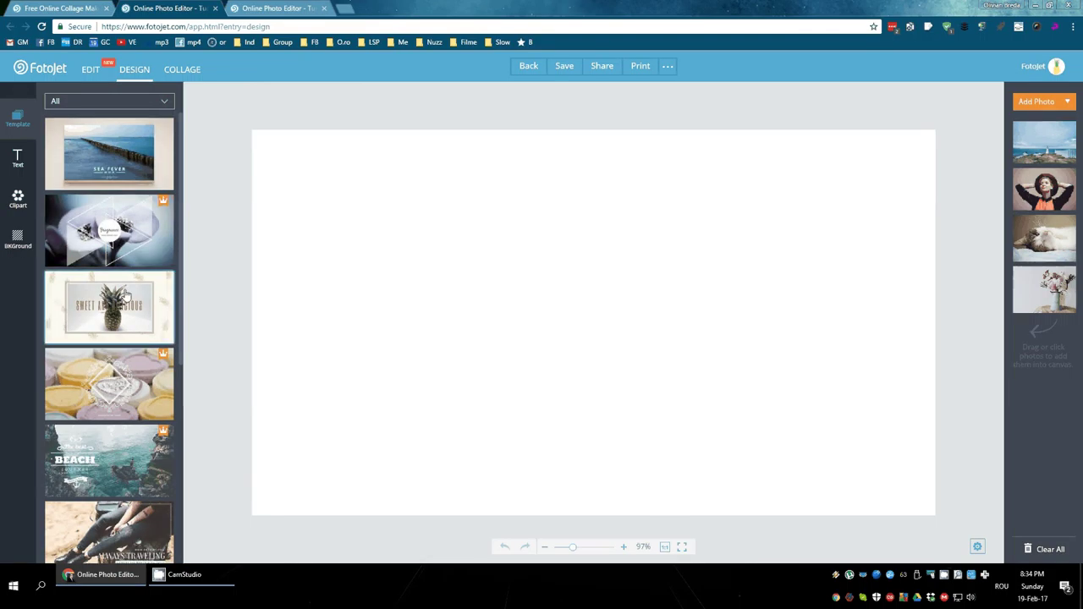
scroll(131, 287, "down", 1)
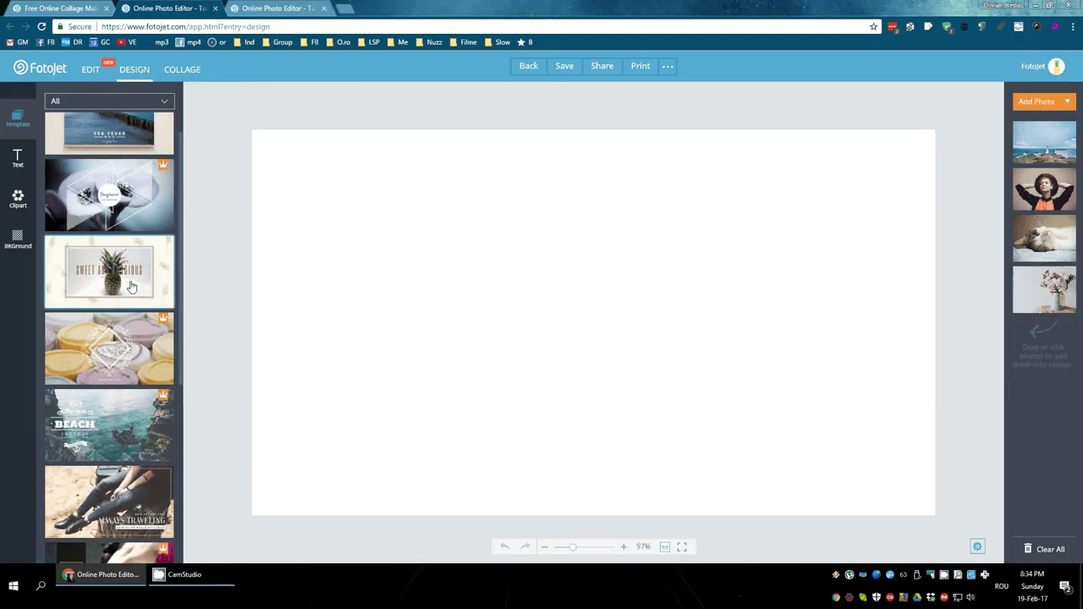
left_click(144, 351)
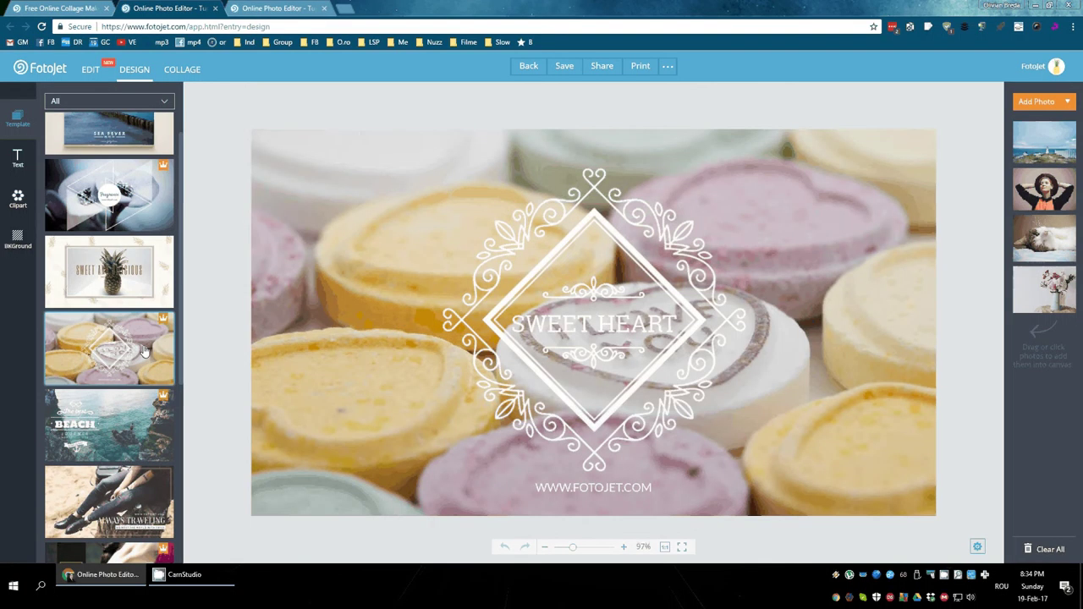
left_click(544, 320)
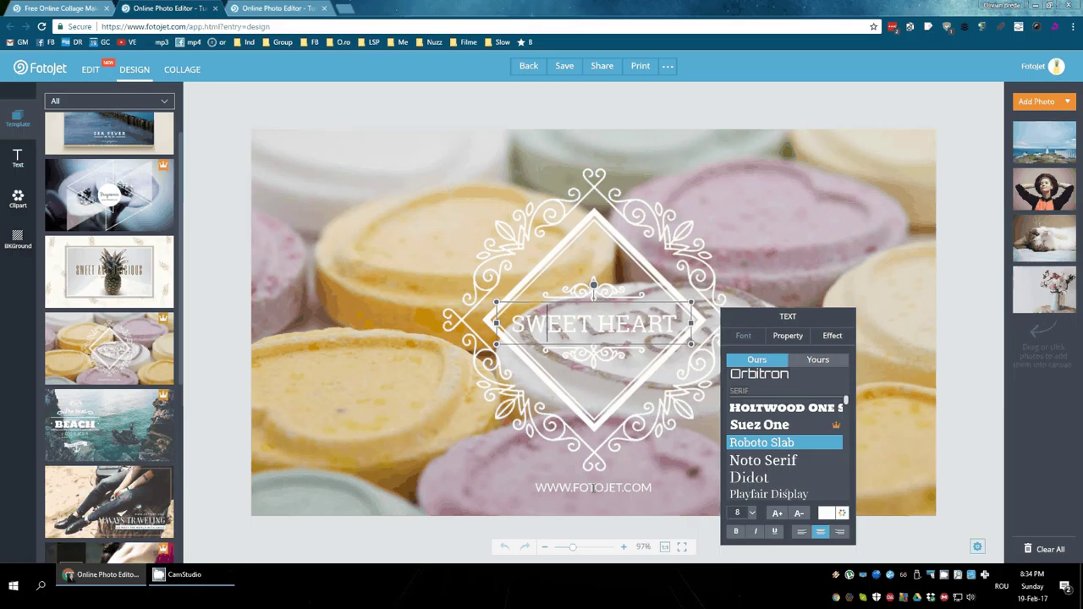
left_click(593, 487)
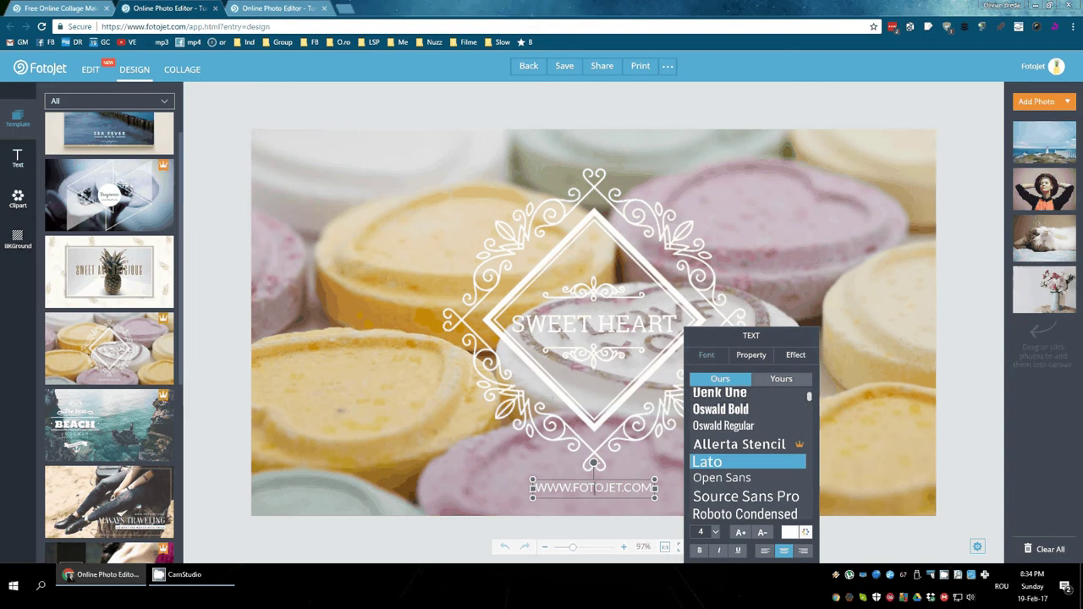
scroll(149, 290, "down", 1)
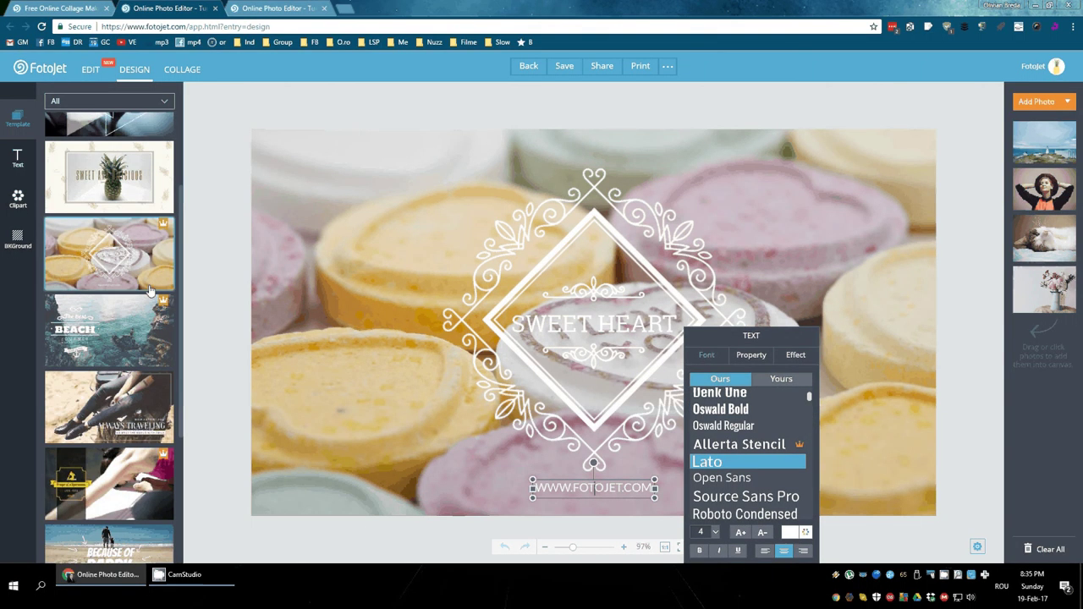
scroll(149, 290, "down", 1)
left_click(138, 365)
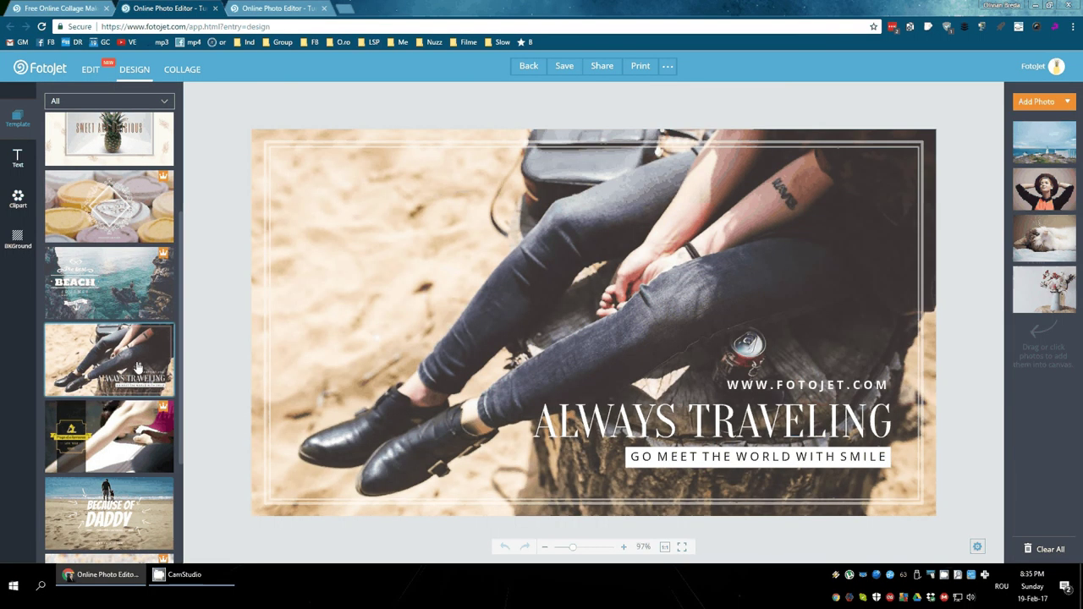
left_click(279, 9)
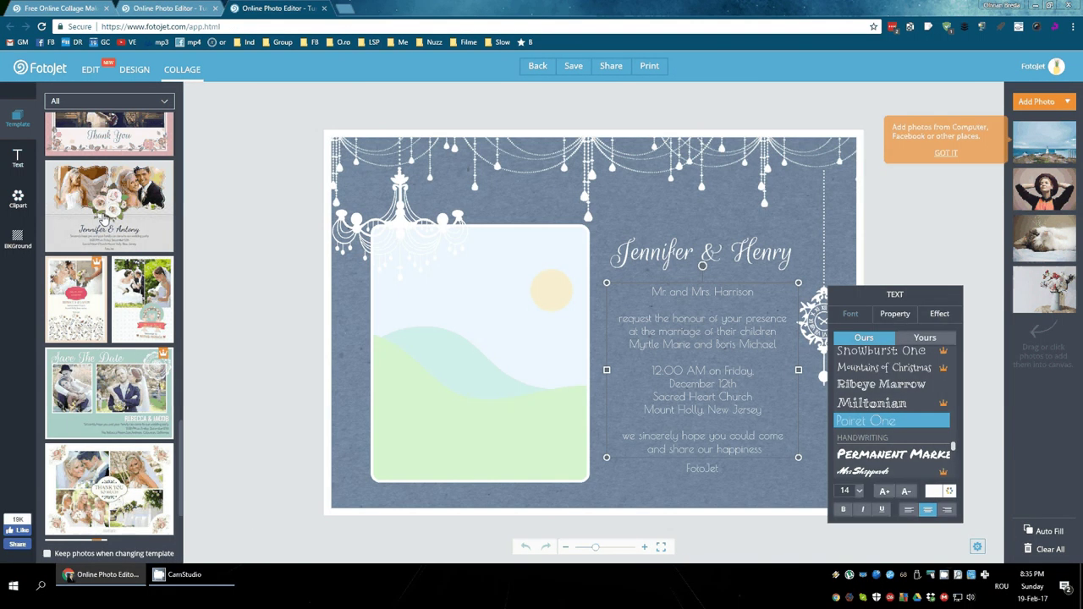
Leave the wedding invitation and scroll the collage gallery to the Photo Card templates.
left_click(534, 68)
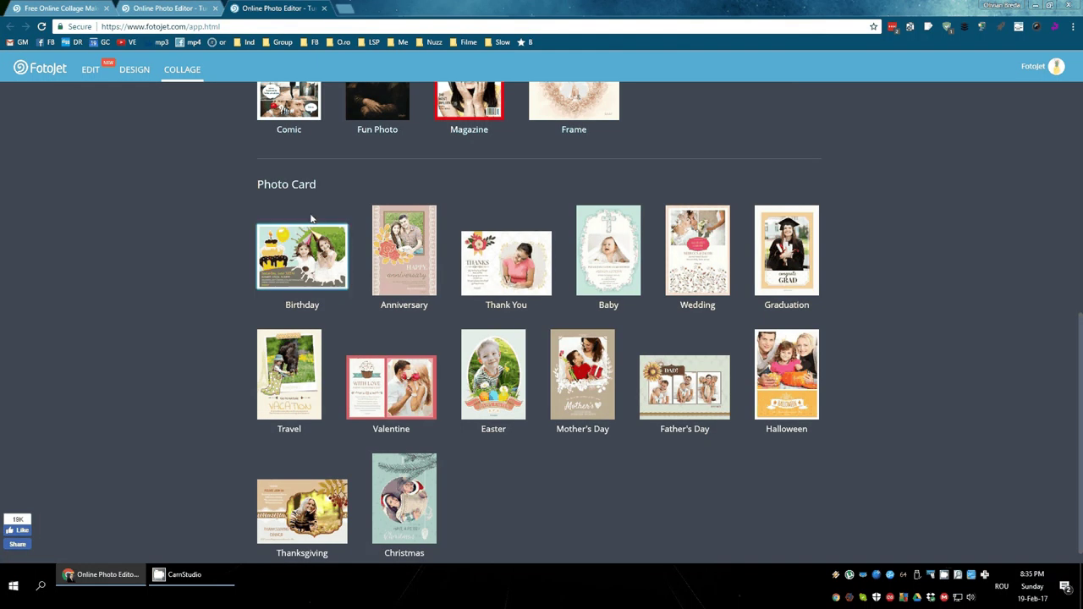
scroll(417, 249, "up", 1)
scroll(417, 250, "up", 1)
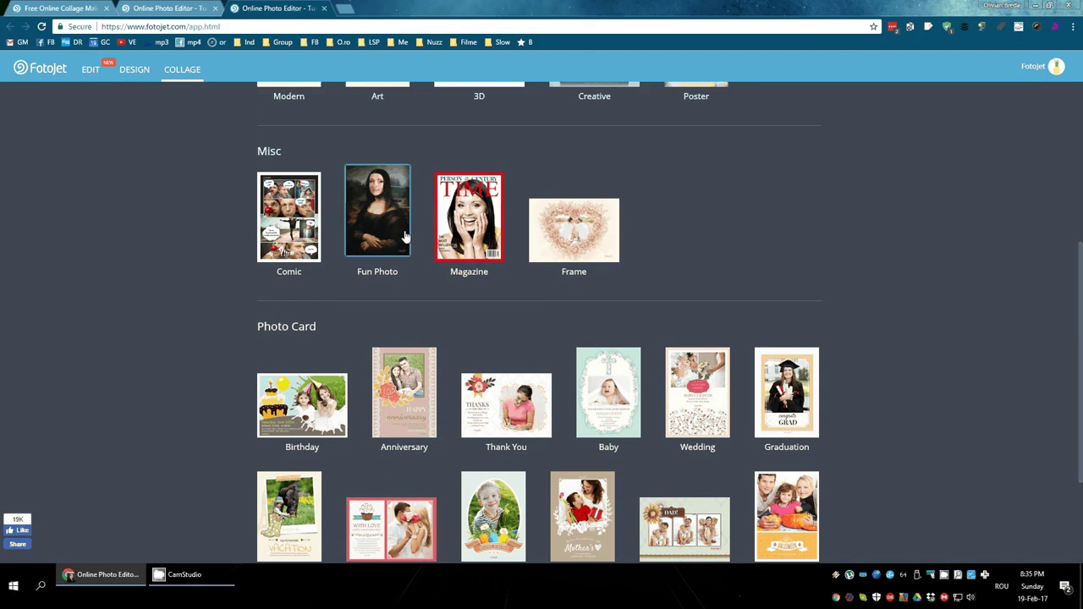
scroll(404, 238, "up", 1)
scroll(499, 262, "up", 1)
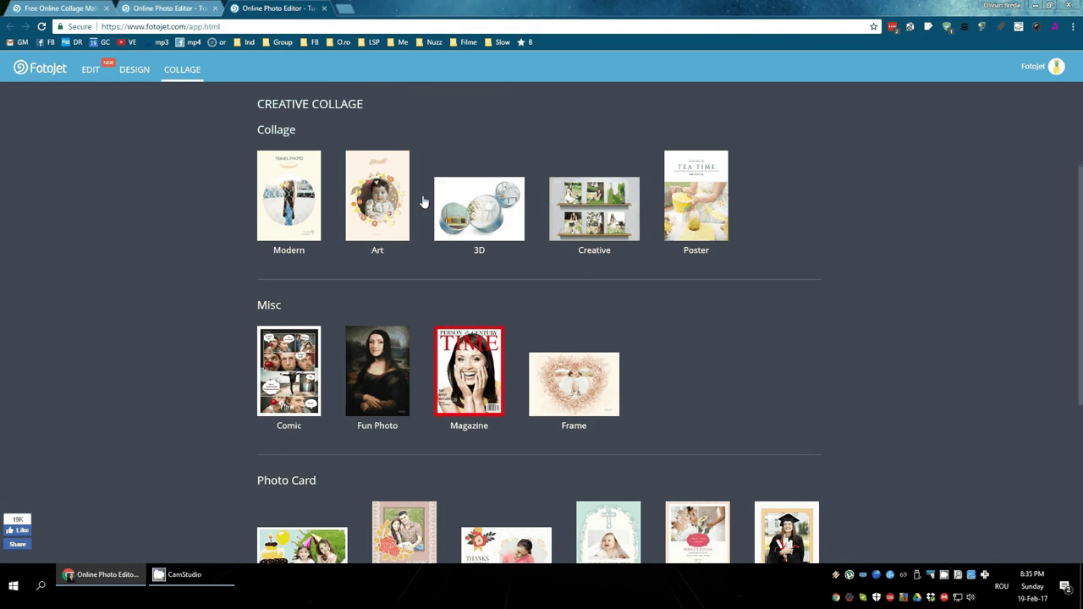
scroll(485, 228, "down", 3)
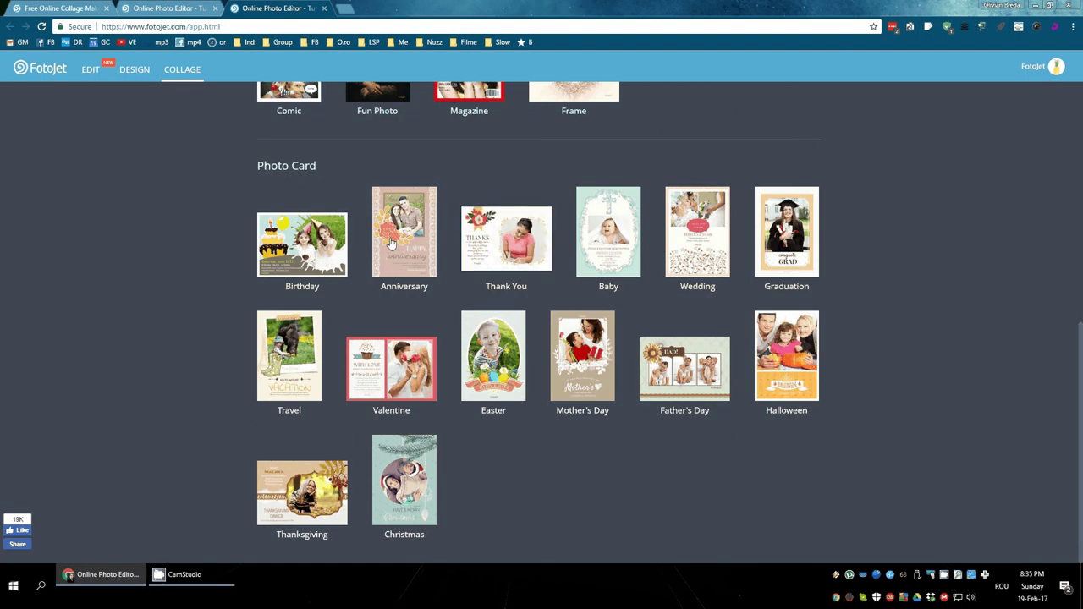